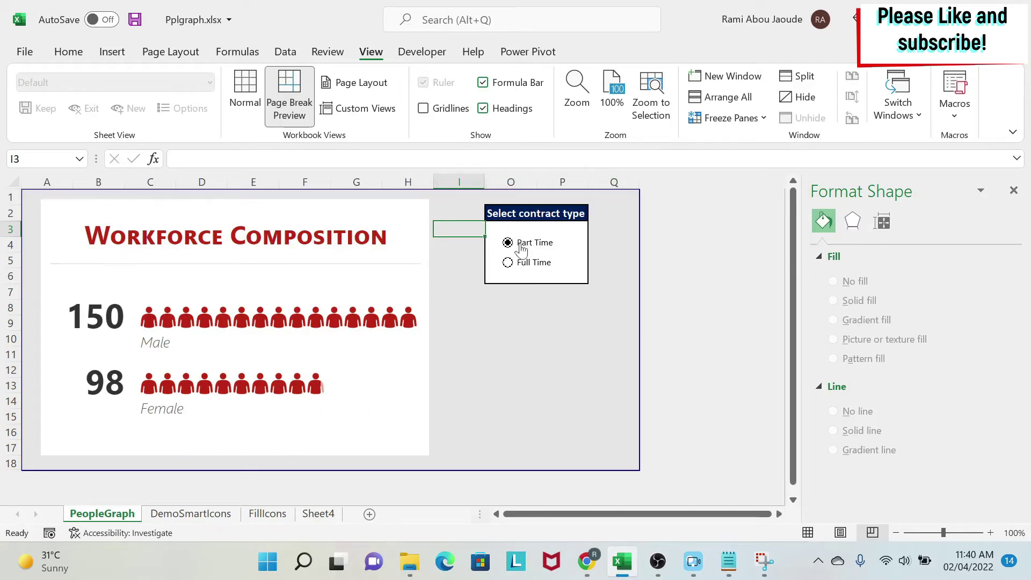
# Step: View the DemoSmartIcons and FillIcons examples, moving through the cells behind the icon chart
pyautogui.click(192, 514)
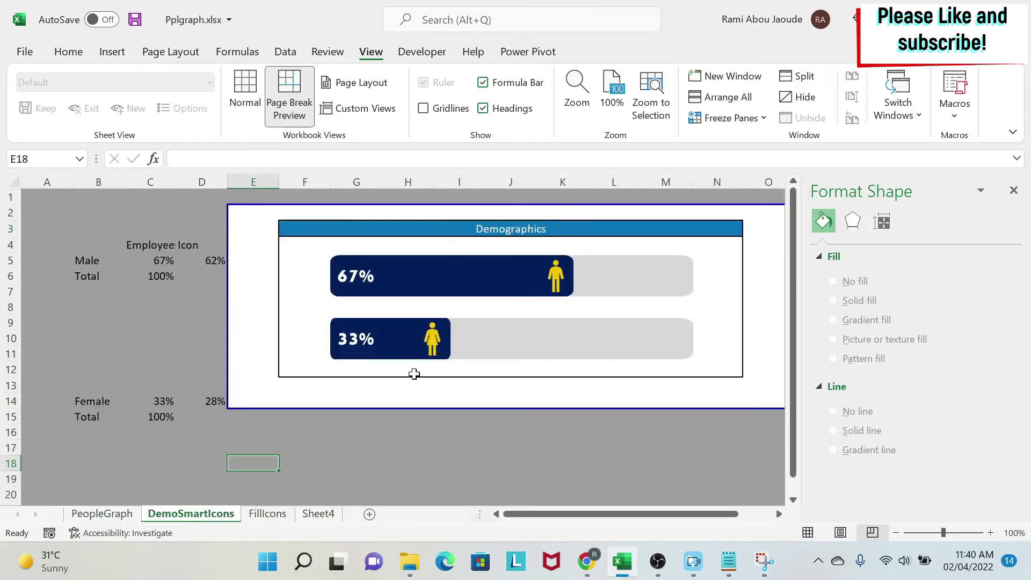
pyautogui.click(264, 514)
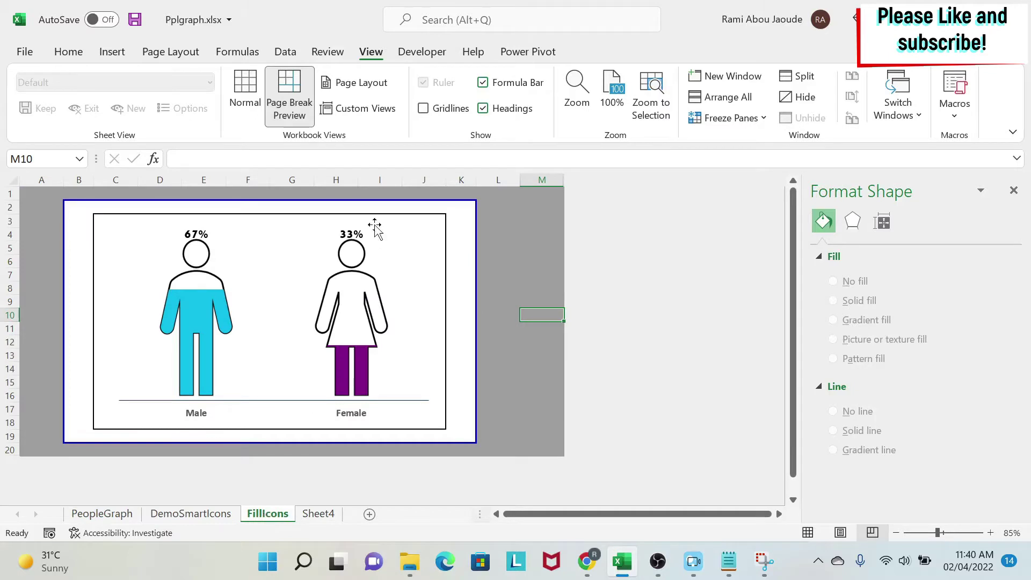
pyautogui.press('Left')
pyautogui.press('Left')
pyautogui.press('Left')
pyautogui.press('Left')
pyautogui.press('Left')
pyautogui.press('Left')
pyautogui.press('Left')
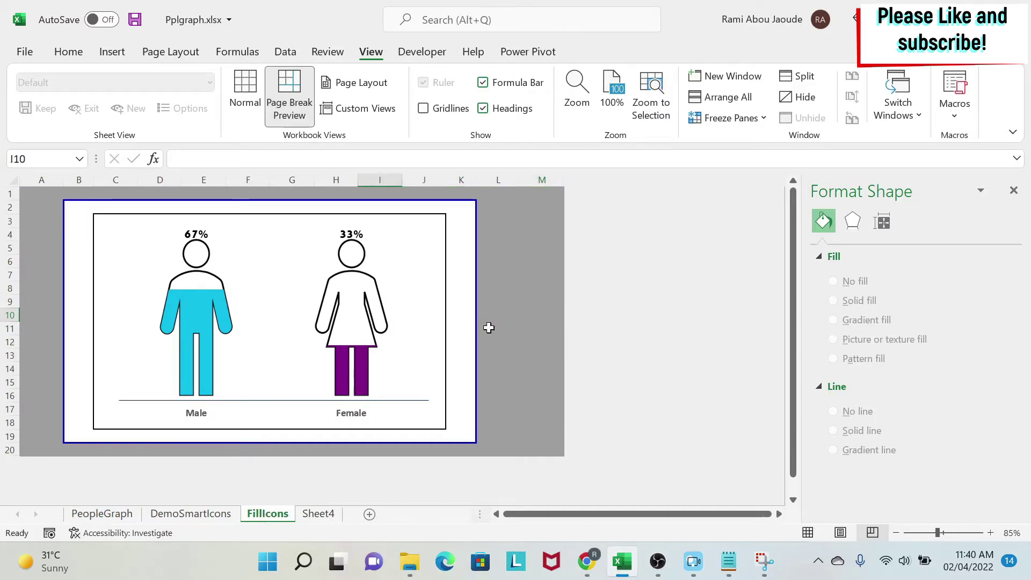
pyautogui.press('Left')
pyautogui.press('Left')
pyautogui.press('Left')
pyautogui.press('Up')
pyautogui.press('Left')
pyautogui.press('Right')
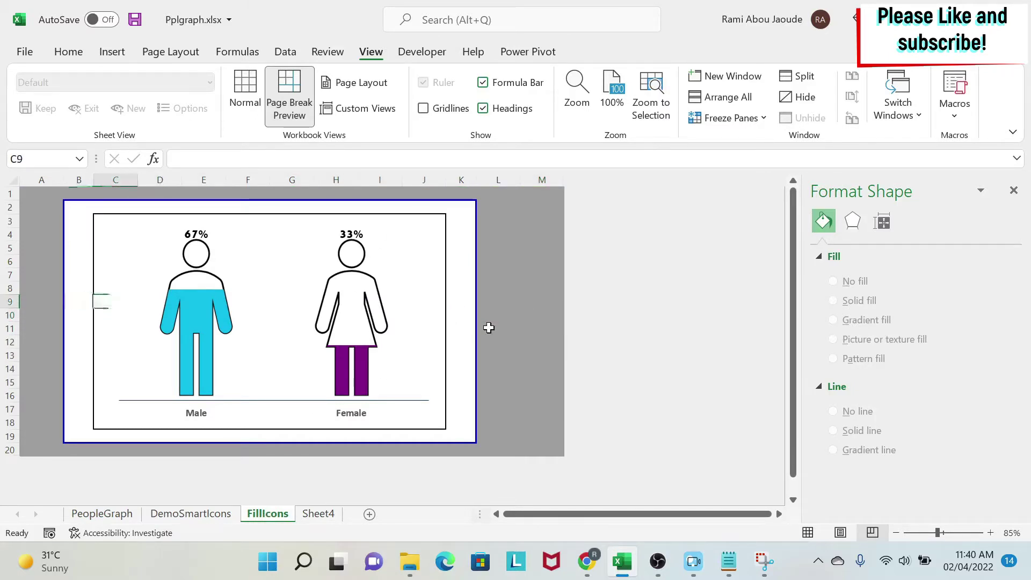
pyautogui.press('Up')
pyautogui.press('Right')
pyautogui.press('Right')
pyautogui.press('Down')
pyautogui.press('Left')
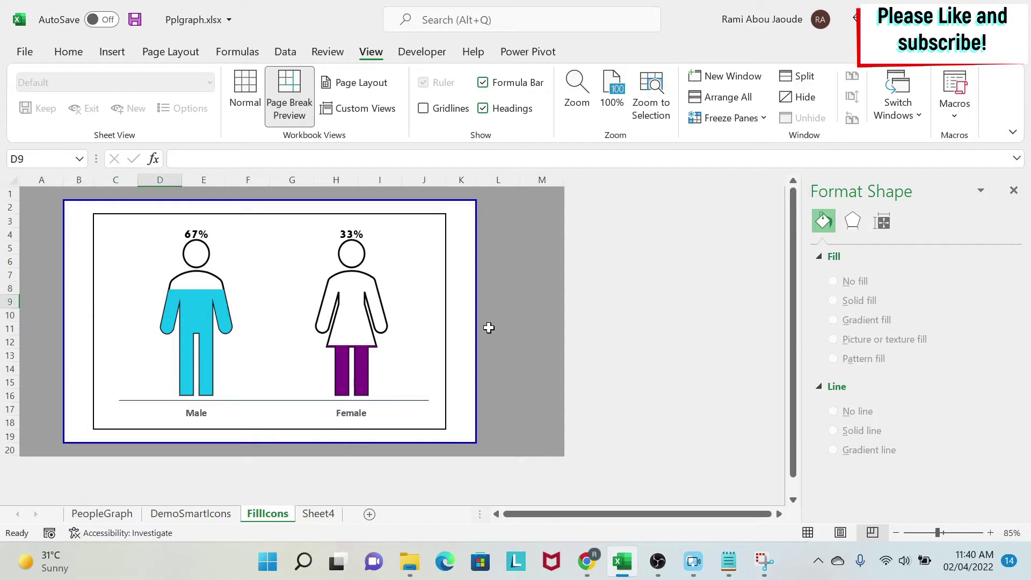
pyautogui.press('Down')
# Step: Check the 67% value in D5 and 100% total in D6, then go to Sheet4
pyautogui.press('Right')
pyautogui.press('Right')
pyautogui.press('Up')
pyautogui.press('Up')
pyautogui.press('Left')
pyautogui.press('Left')
pyautogui.press('Left')
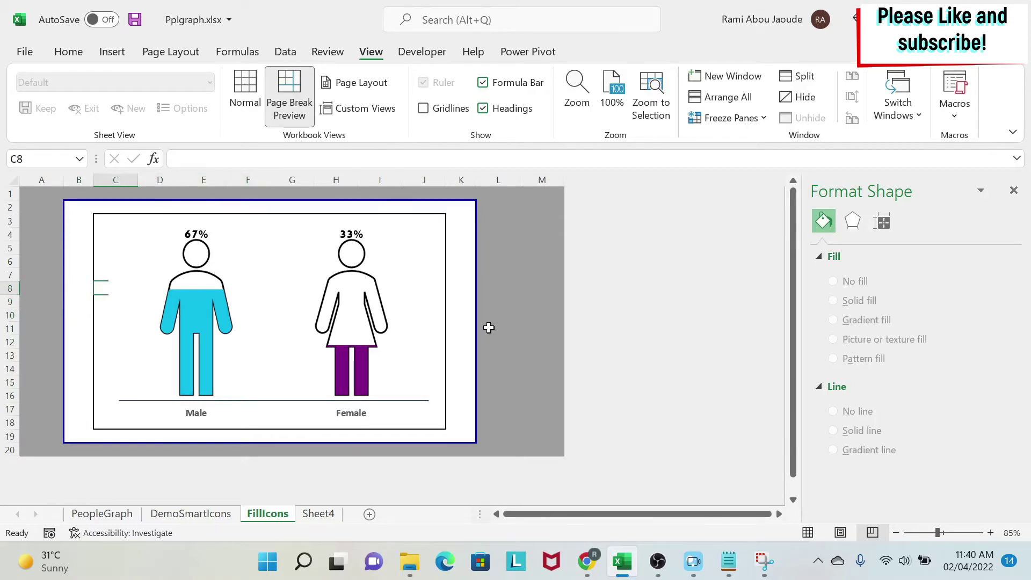
pyautogui.press('Up')
pyautogui.press('Up')
pyautogui.press('Up')
pyautogui.press('Right')
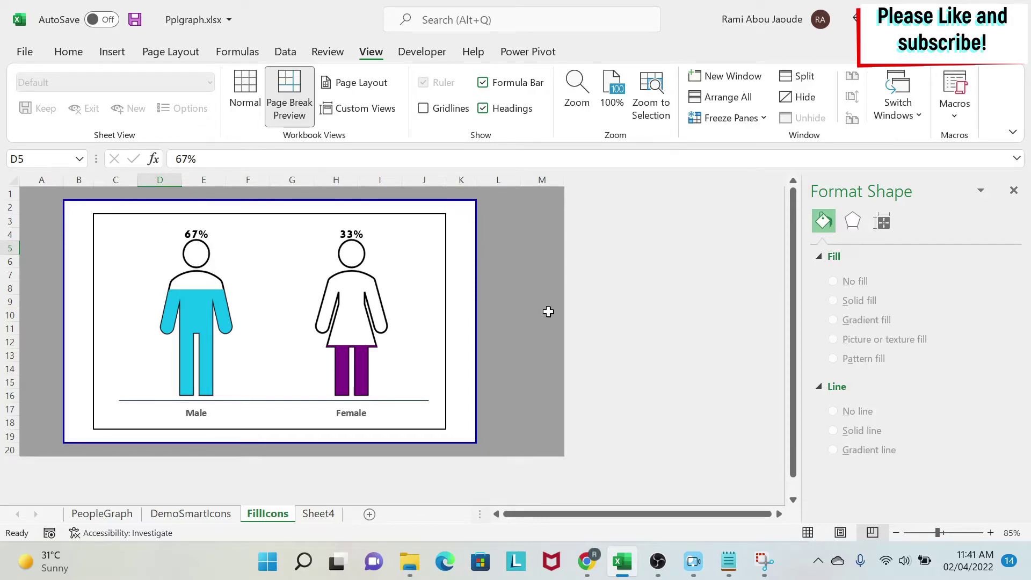
pyautogui.press('Down')
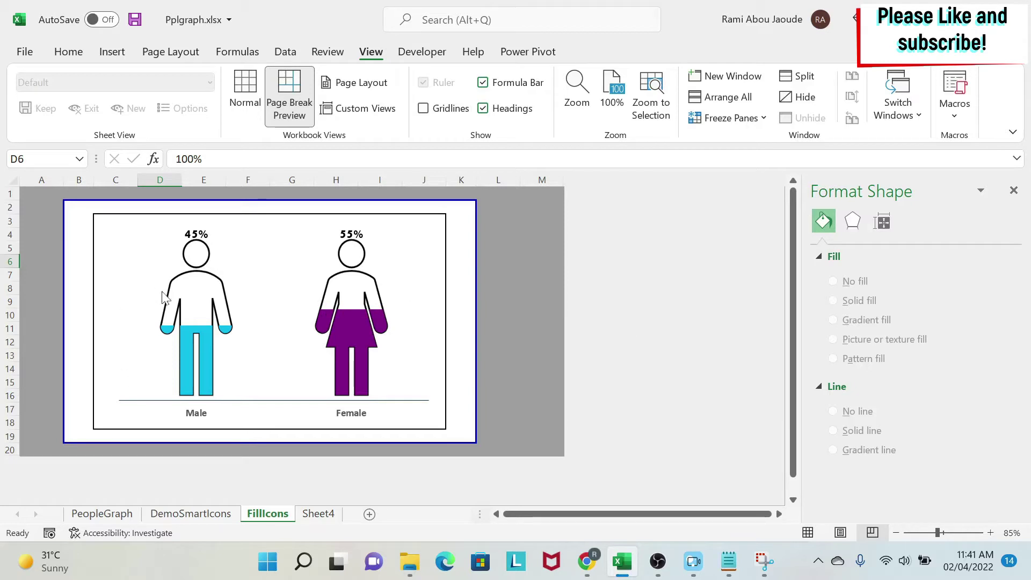
pyautogui.press('Up')
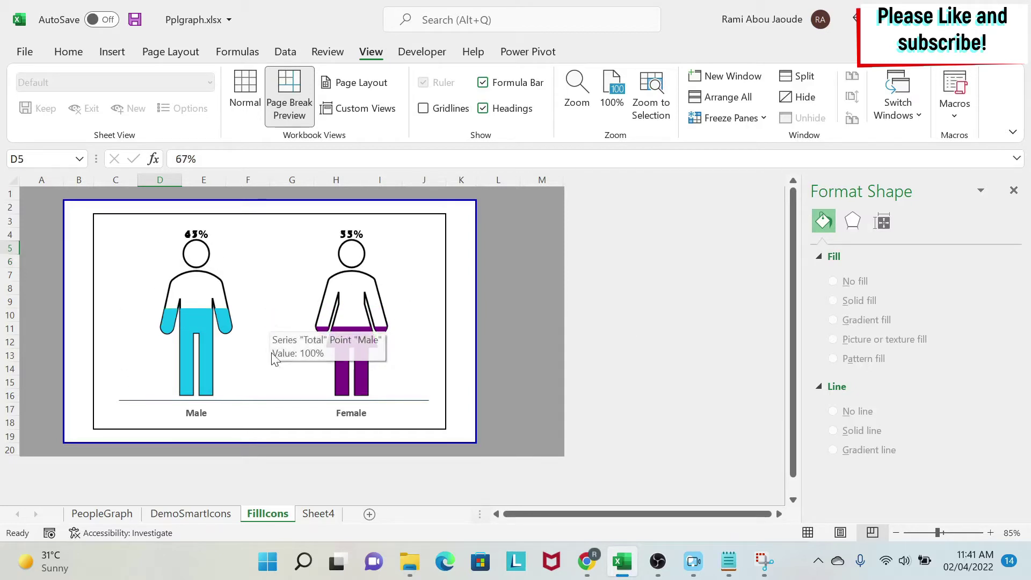
pyautogui.click(328, 516)
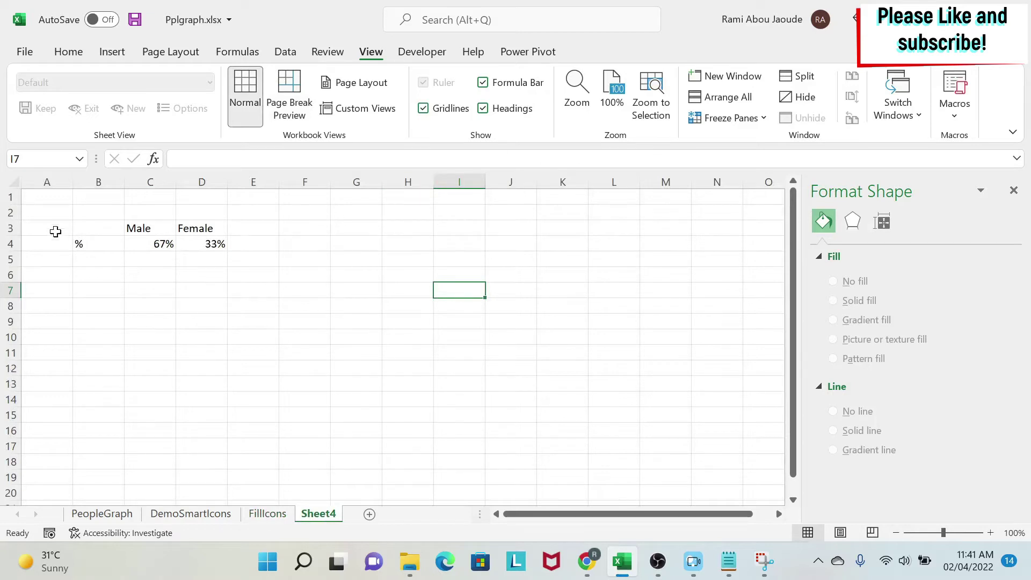
# Step: Hide the sheet gridlines and close the Format Shape pane
pyautogui.click(423, 108)
pyautogui.click(311, 294)
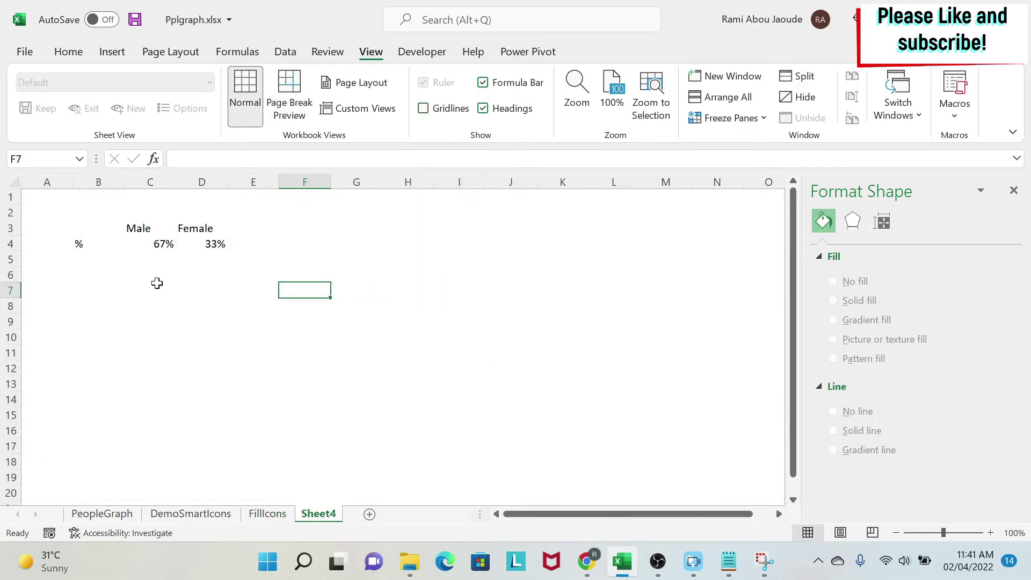
pyautogui.click(1014, 190)
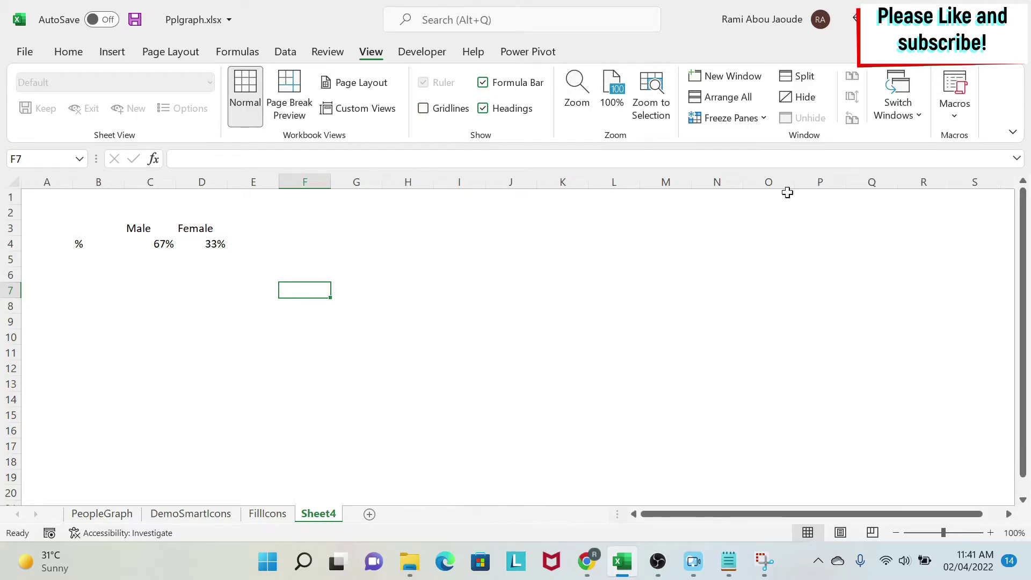
# Step: Add a Total row in B5 with 100% under both Male and Female
pyautogui.click(160, 253)
pyautogui.press('Left')
pyautogui.press('Left')
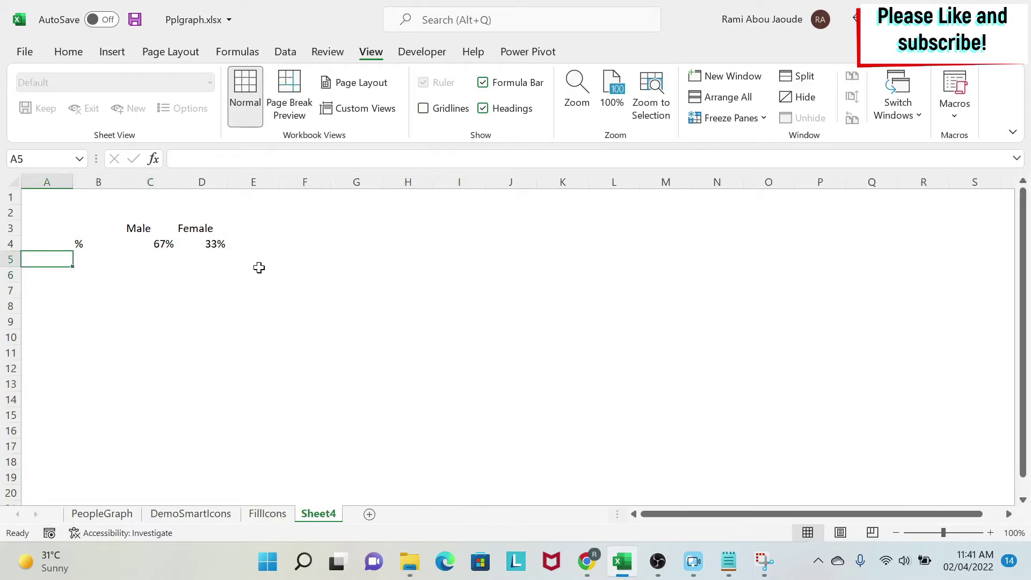
pyautogui.press('Right')
pyautogui.write('Total')
pyautogui.press('Tab')
pyautogui.write('100%')
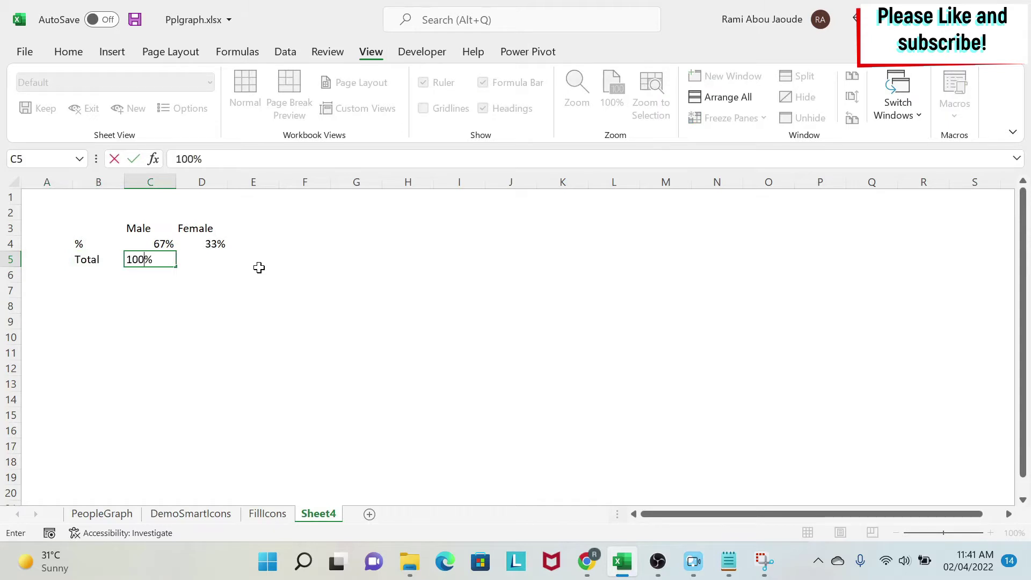
pyautogui.press('Tab')
pyautogui.write('100')
pyautogui.press('Left')
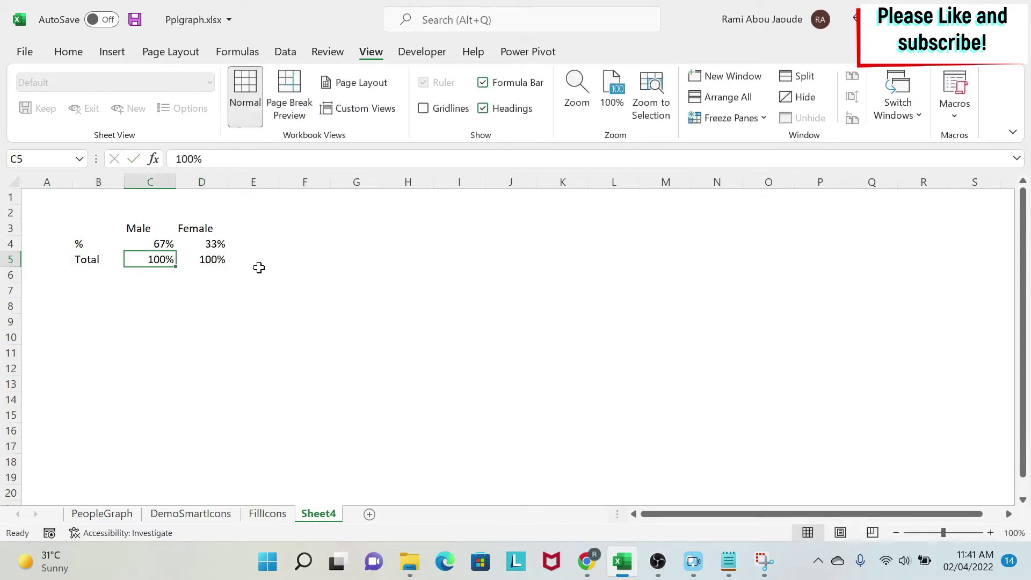
# Step: Compare against the FillIcons sheet, then return to Sheet4
pyautogui.click(281, 492)
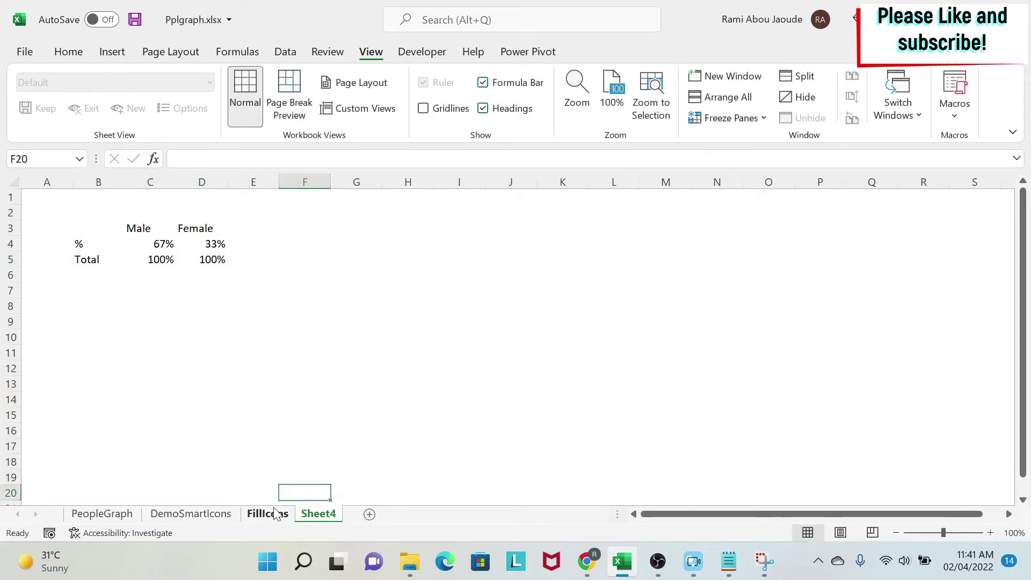
pyautogui.click(268, 513)
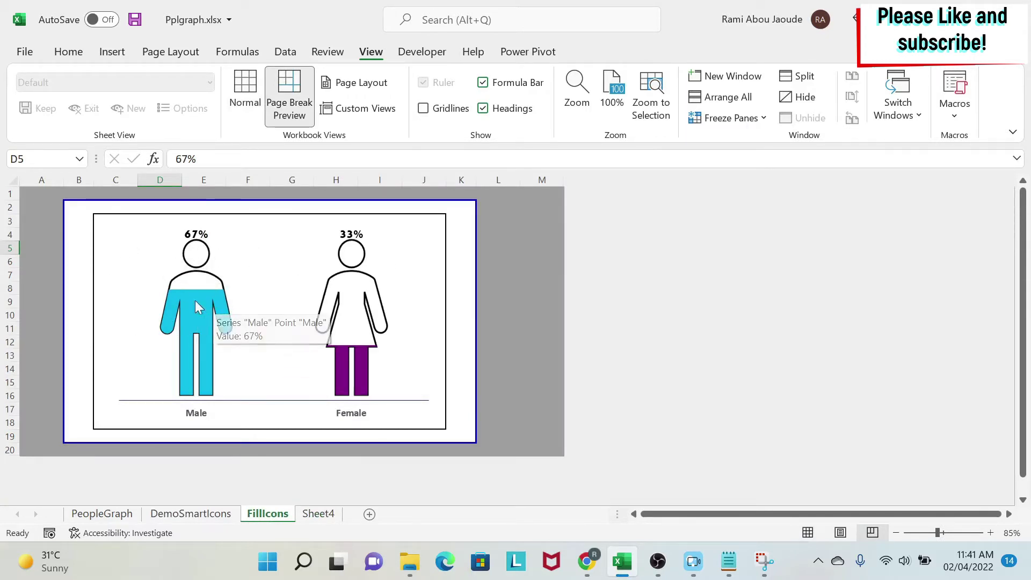
pyautogui.click(316, 513)
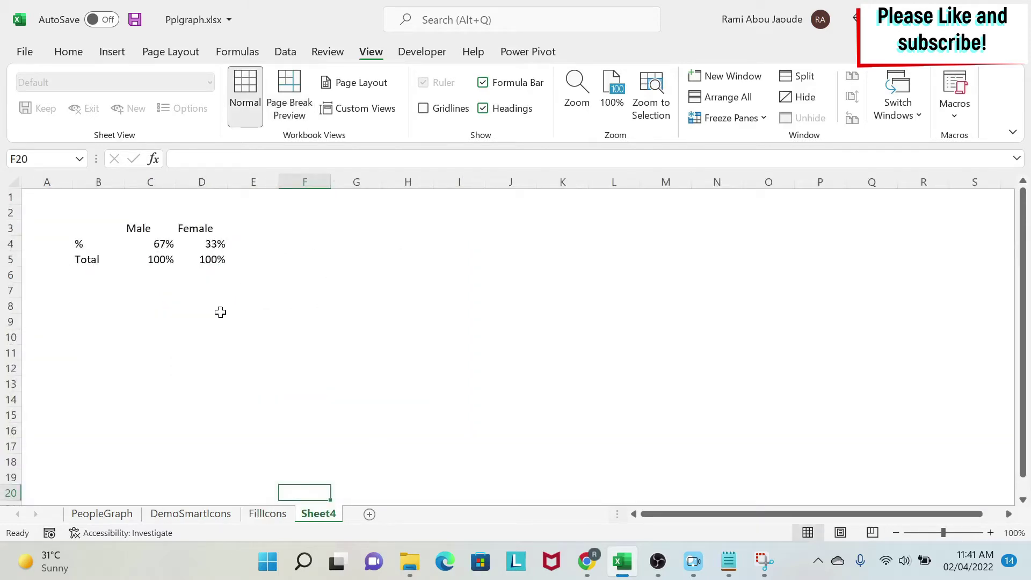
# Step: Insert a clustered column chart from B3:D5 and position it beside the table
pyautogui.moveTo(99, 227); pyautogui.dragTo(204, 260)
pyautogui.click(110, 52)
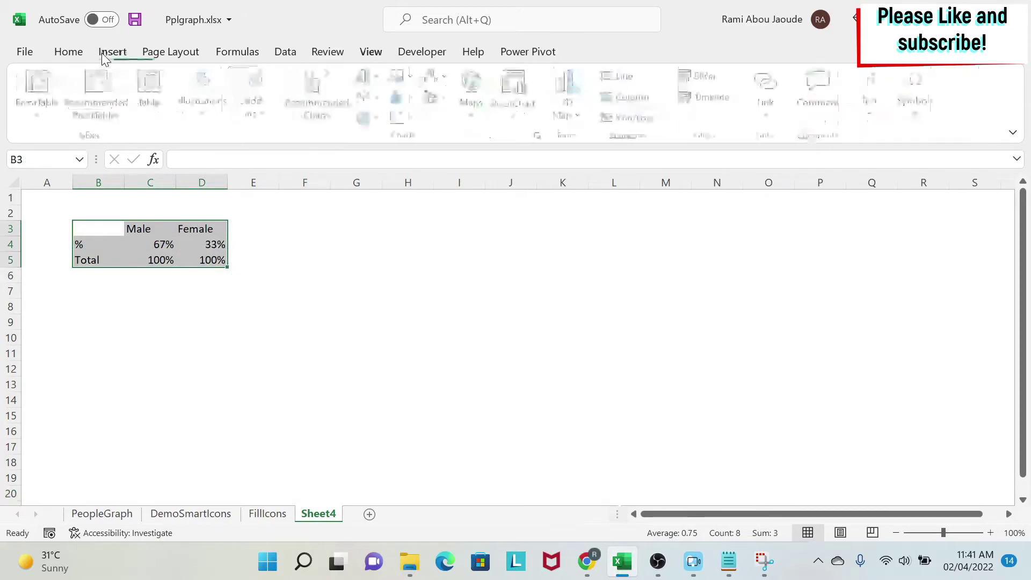
pyautogui.click(368, 76)
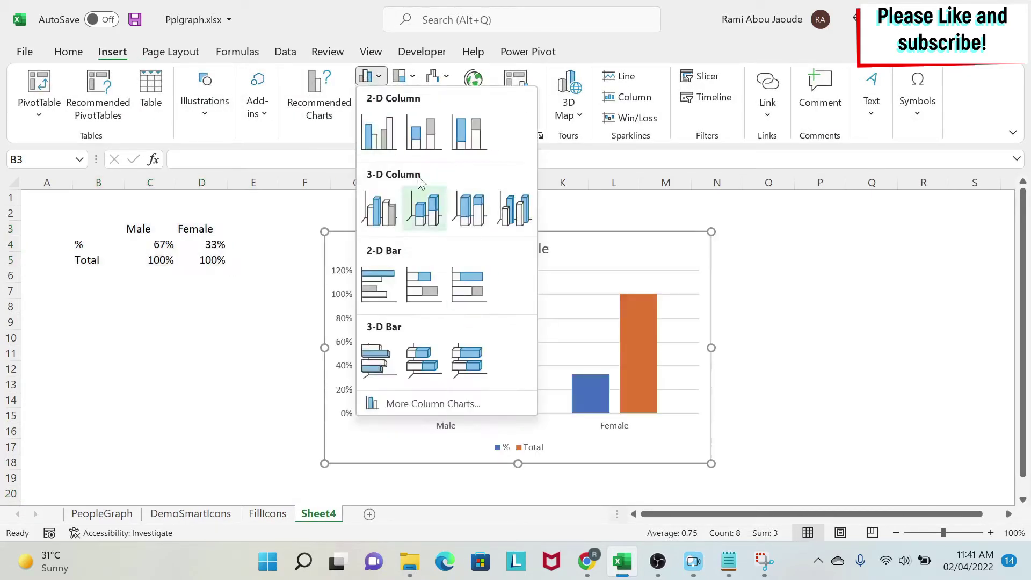
pyautogui.click(383, 143)
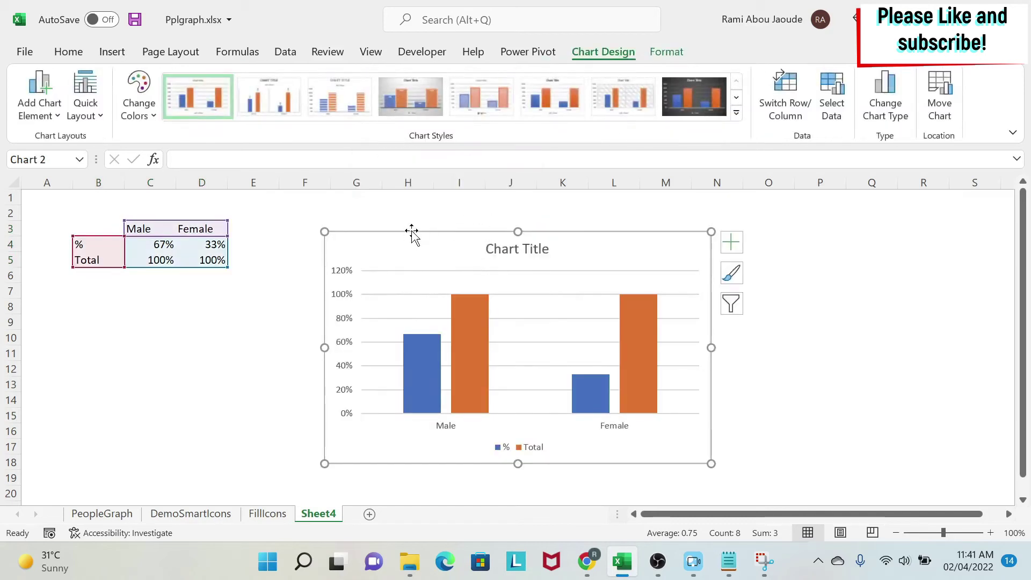
pyautogui.moveTo(411, 231); pyautogui.dragTo(384, 220)
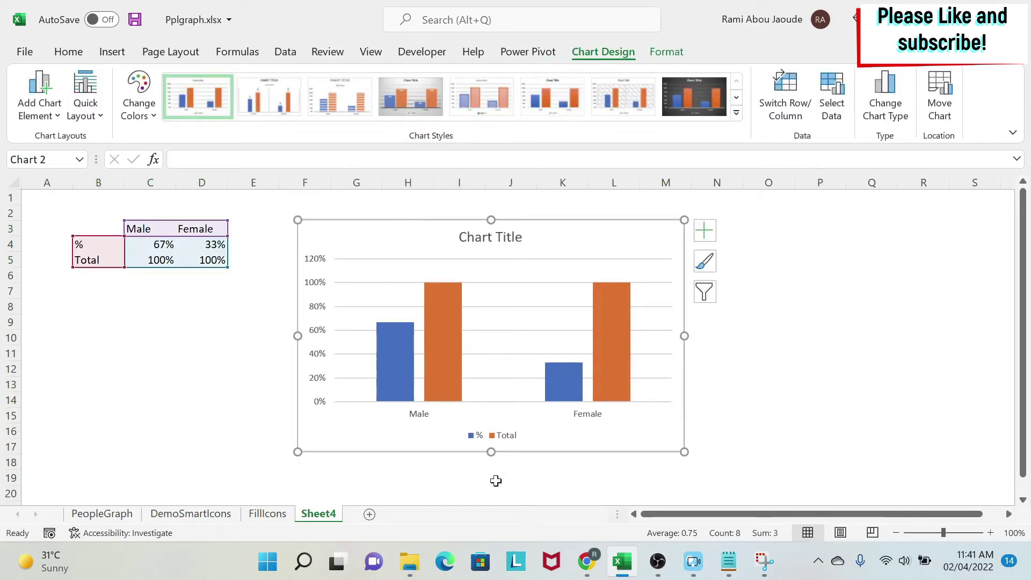
pyautogui.click(492, 436)
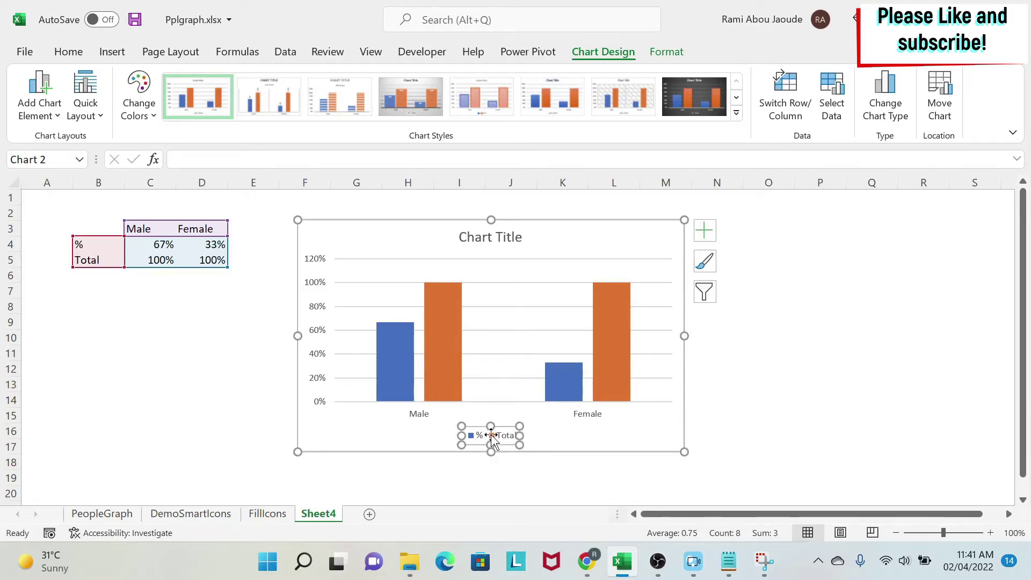
# Step: Delete the chart's legend and title
pyautogui.press('Delete')
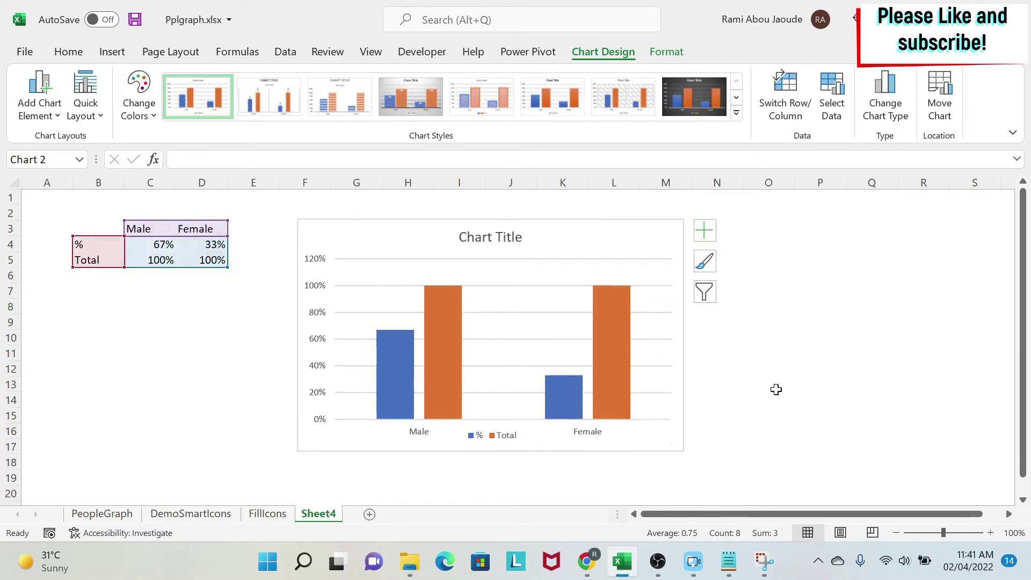
pyautogui.click(513, 238)
pyautogui.press('Delete')
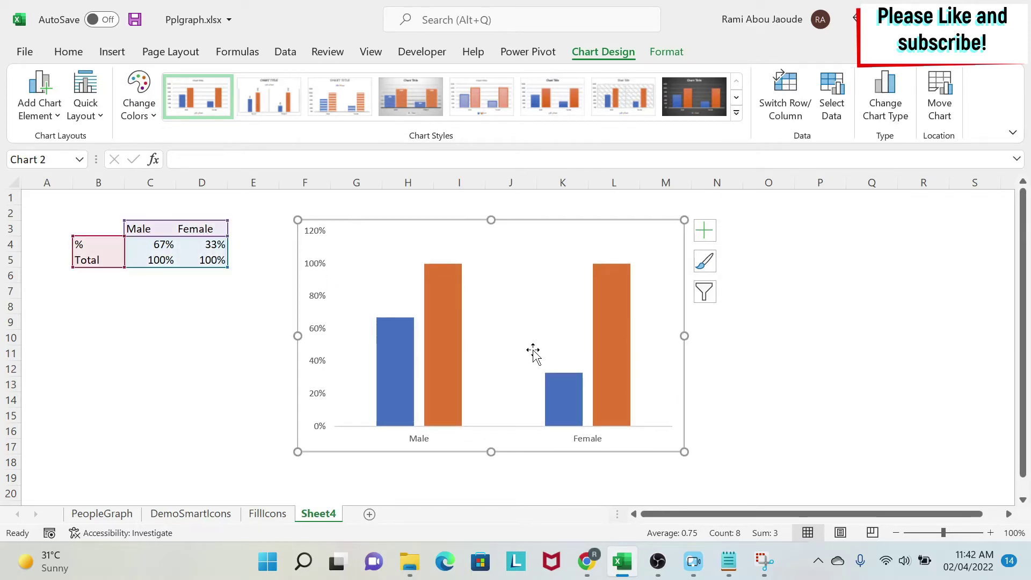
# Step: Make the Male/Female category labels bold and enlarge them to 11 pt
pyautogui.click(411, 440)
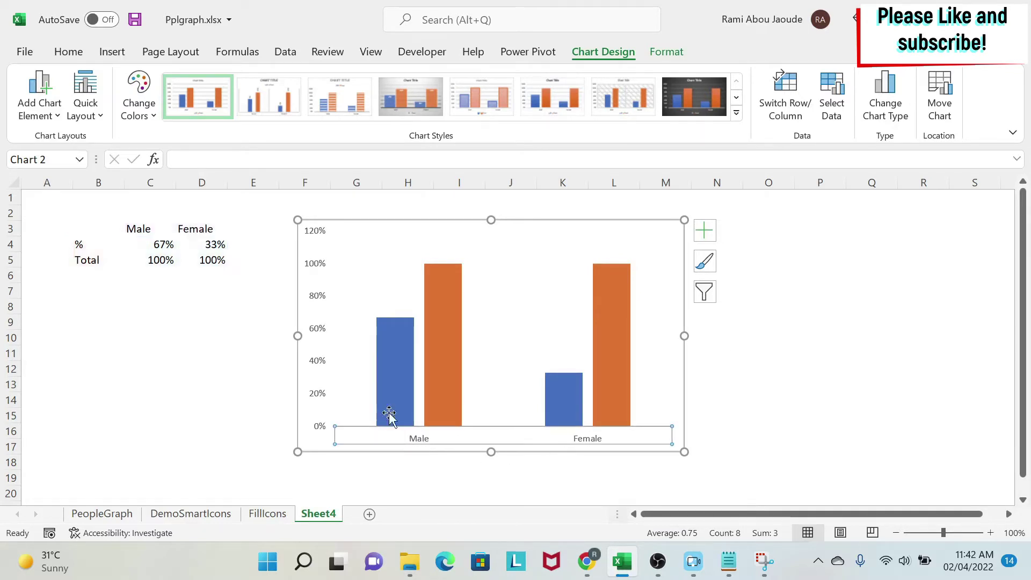
pyautogui.click(69, 51)
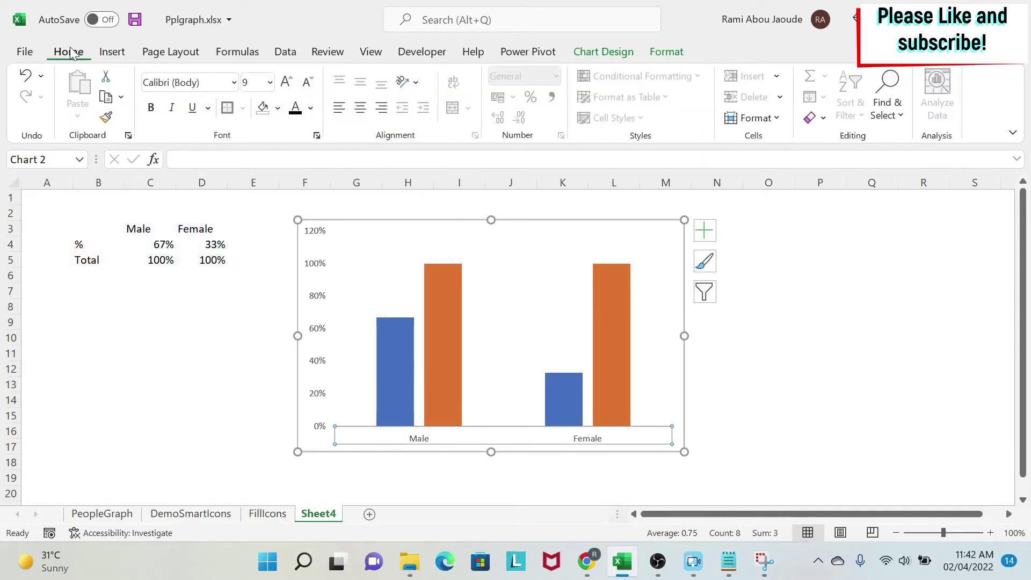
pyautogui.click(150, 108)
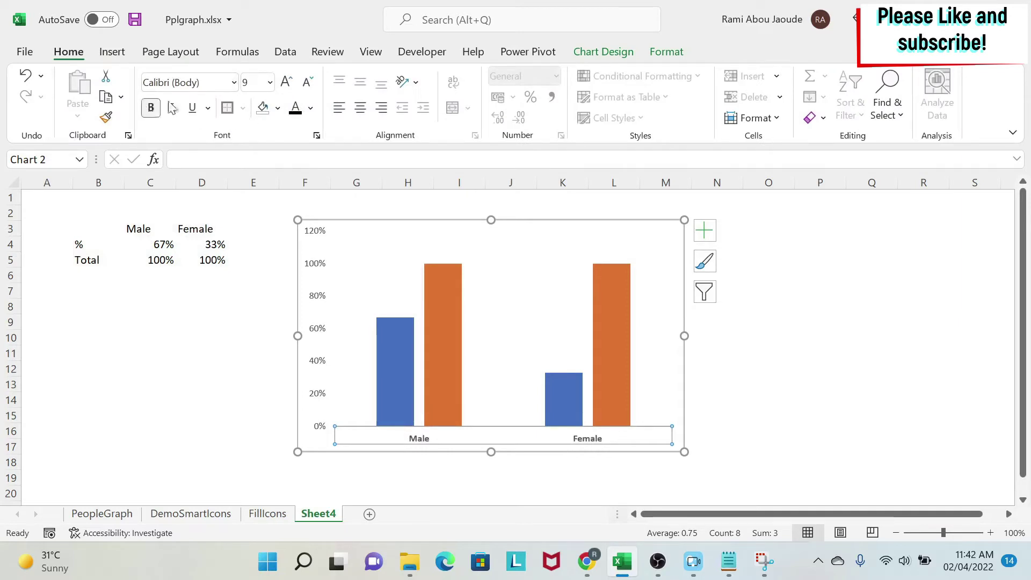
pyautogui.click(286, 82)
pyautogui.click(286, 82)
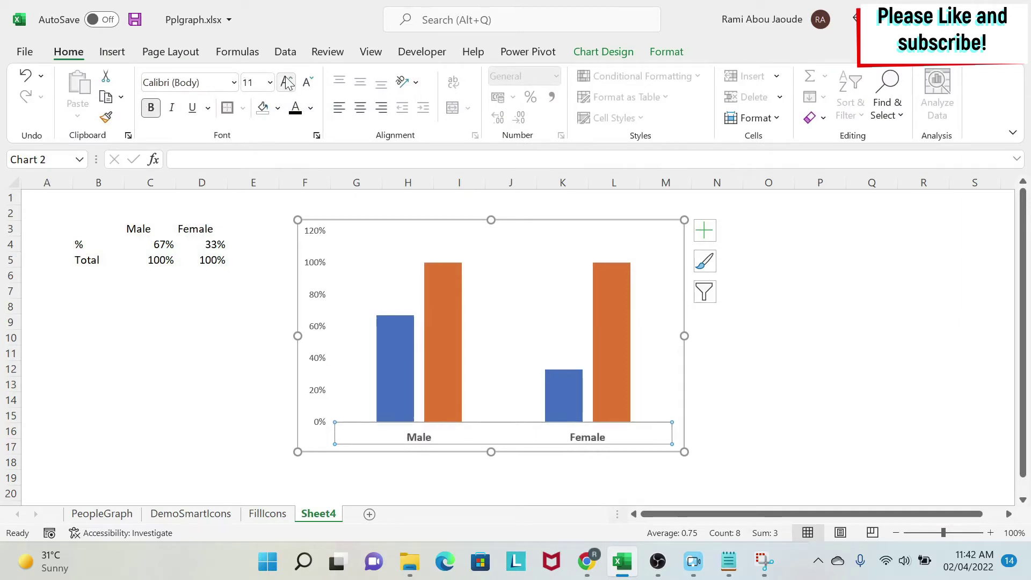
pyautogui.click(260, 415)
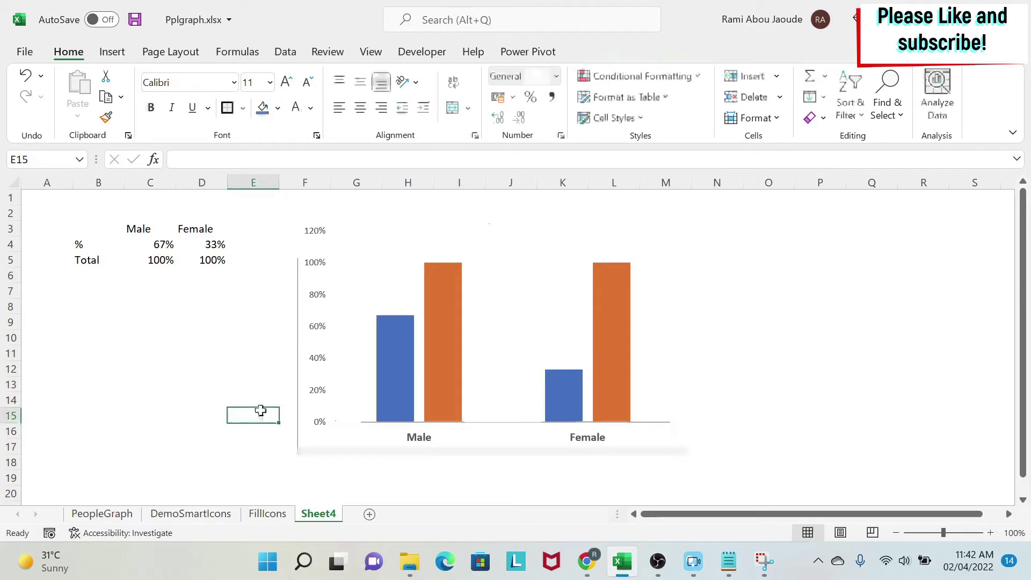
pyautogui.click(357, 433)
pyautogui.click(371, 432)
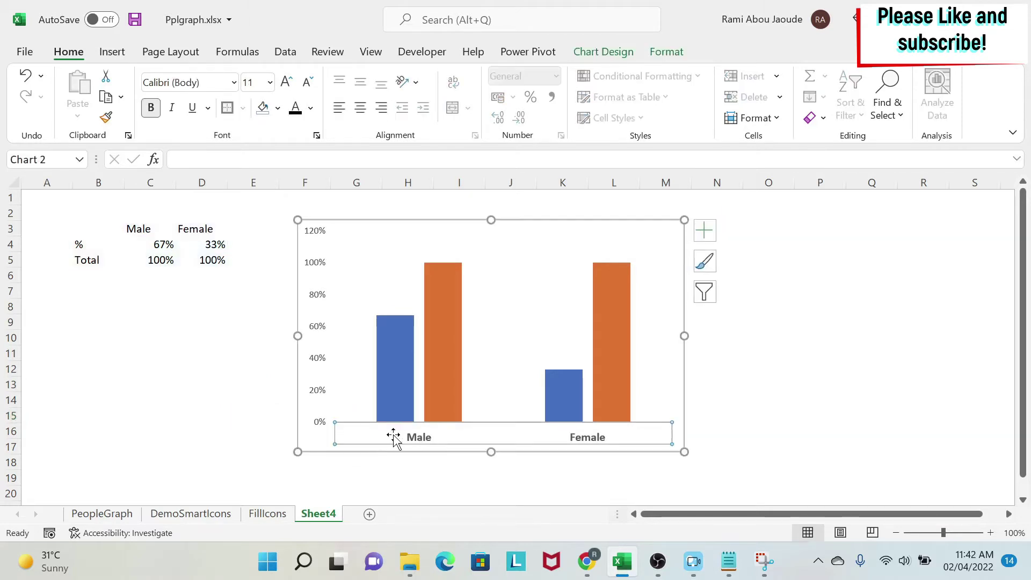
# Step: Set the horizontal axis line colour to dark blue in Format Axis
pyautogui.rightClick(357, 430)
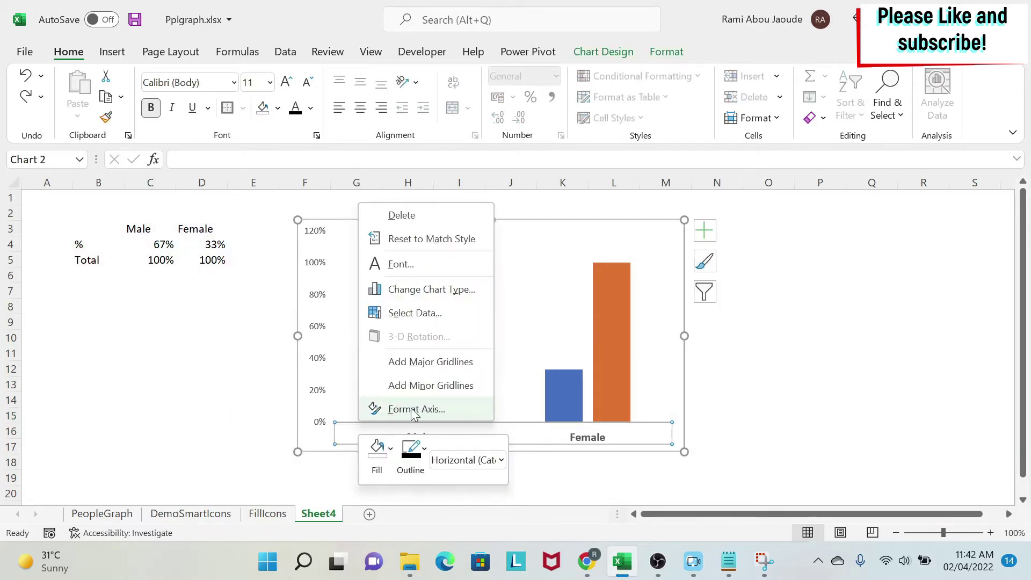
pyautogui.click(417, 414)
pyautogui.click(823, 245)
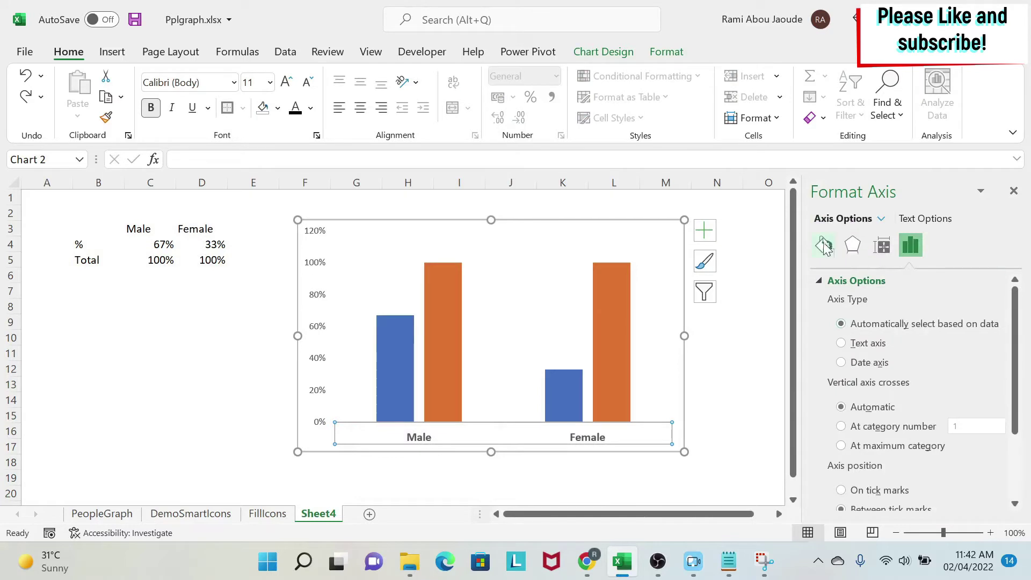
pyautogui.scroll(-4, 875, 408)
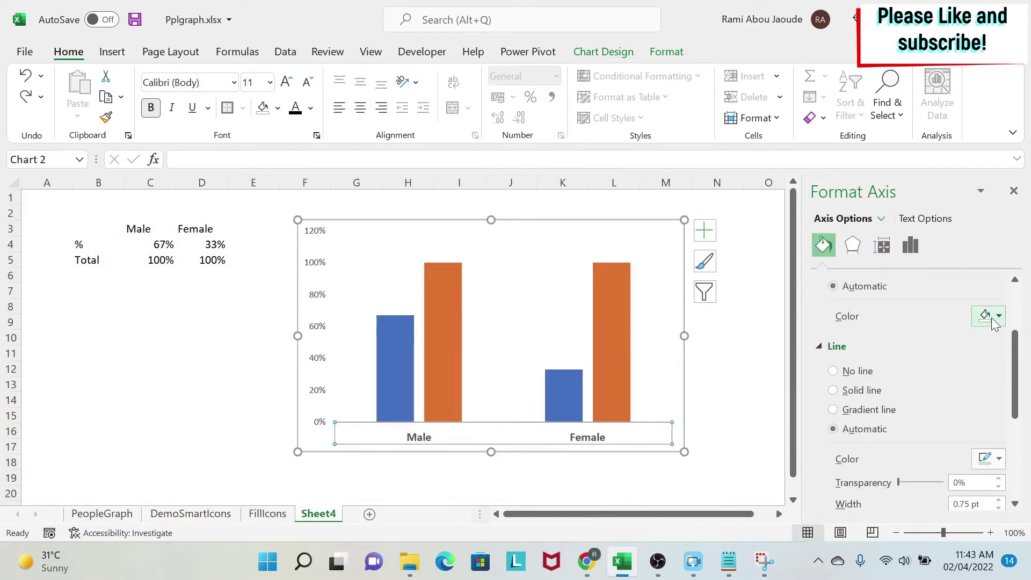
pyautogui.click(991, 459)
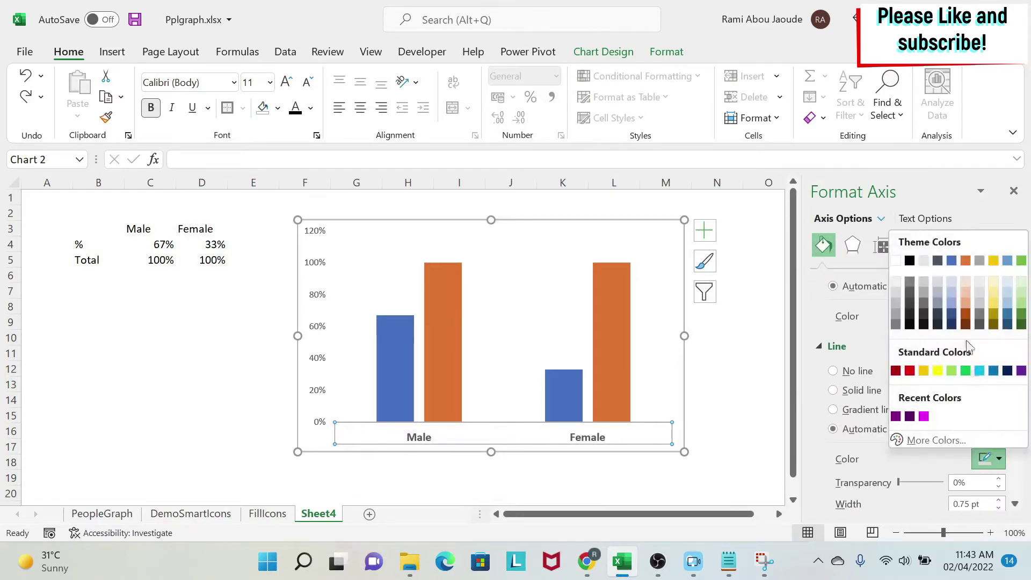
pyautogui.click(1008, 370)
pyautogui.click(182, 388)
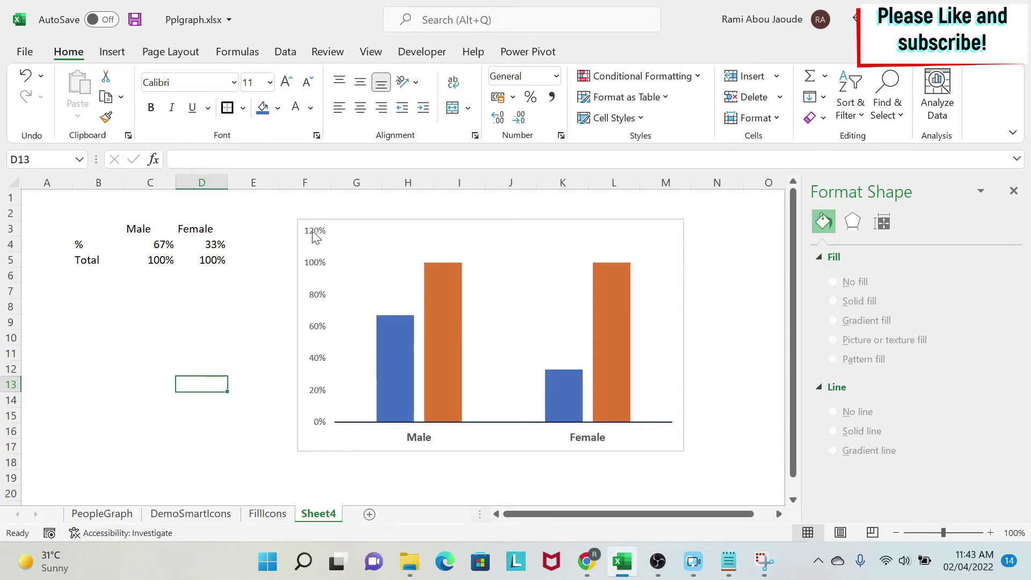
# Step: Set the vertical axis bounds to minimum 0 and maximum 1 (100%)
pyautogui.click(315, 237)
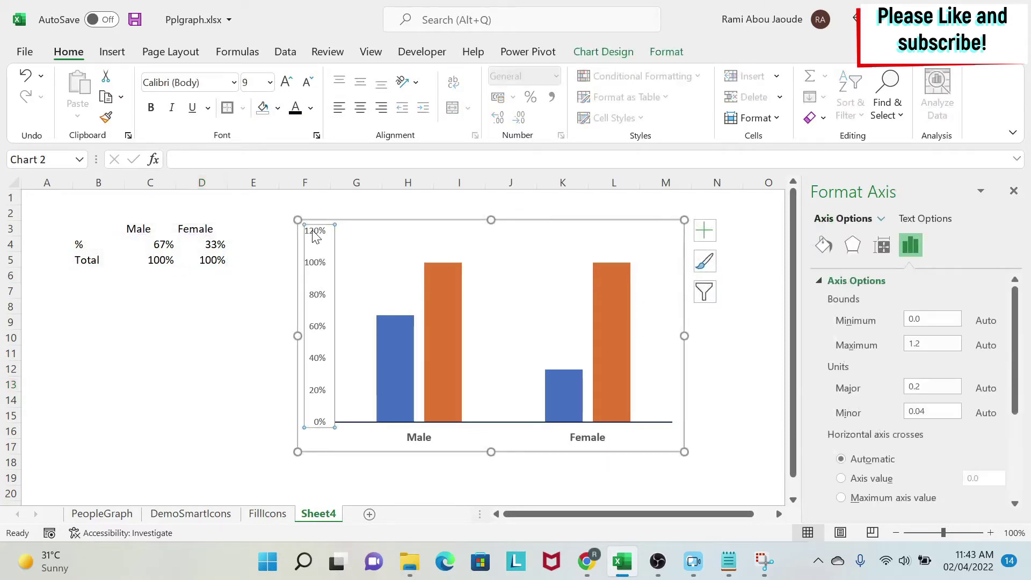
pyautogui.rightClick(316, 237)
pyautogui.click(425, 433)
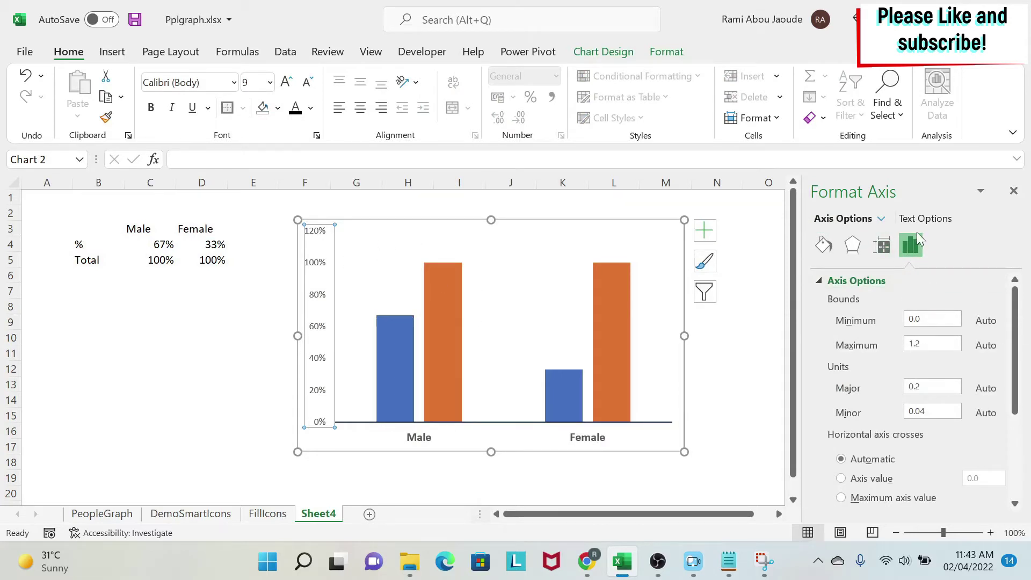
pyautogui.moveTo(932, 318); pyautogui.dragTo(826, 317)
pyautogui.write('0')
pyautogui.press('Return')
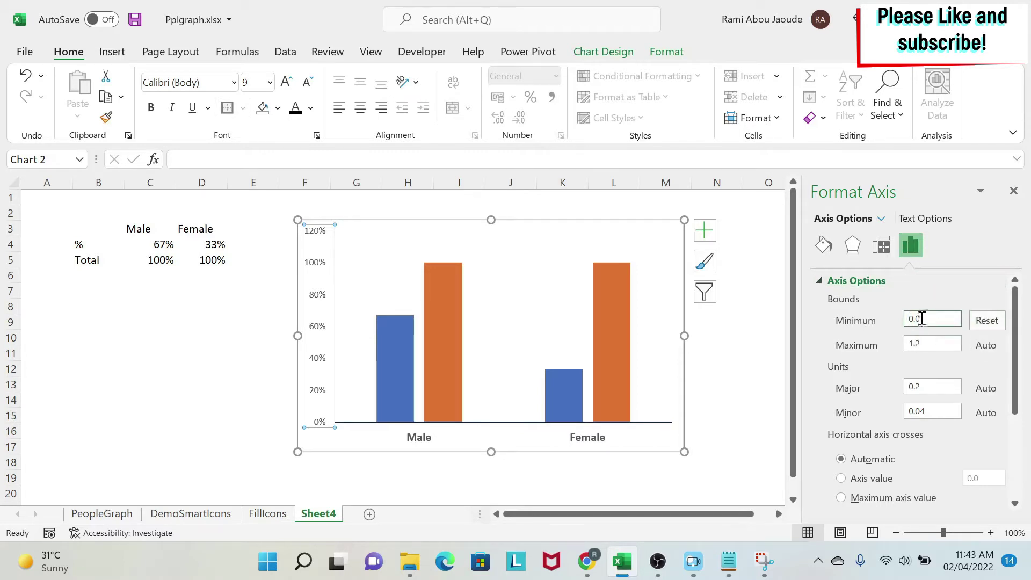
pyautogui.click(929, 341)
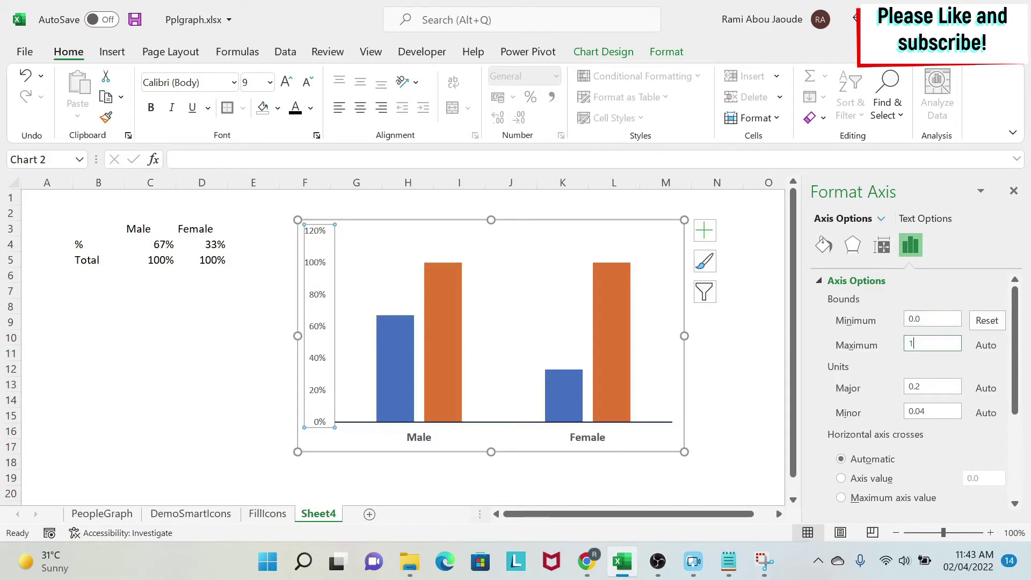
pyautogui.press('Return')
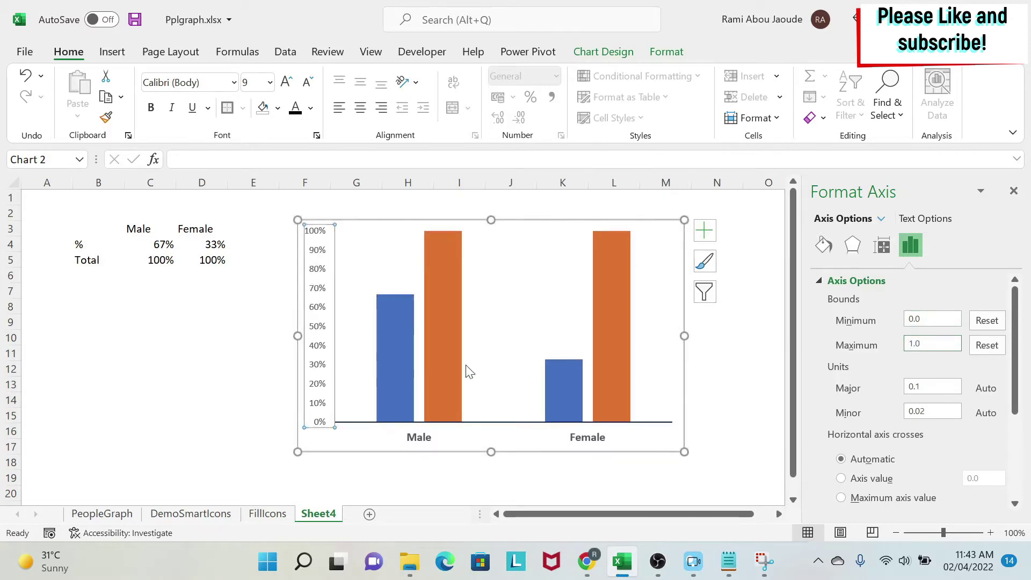
pyautogui.click(199, 367)
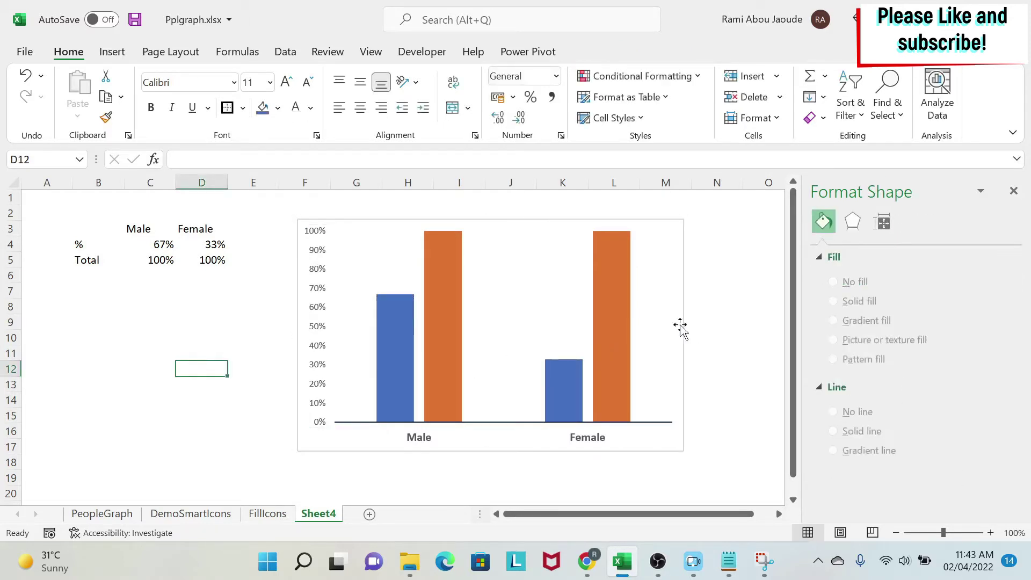
# Step: Delete the vertical percentage axis, leaving only bars, baseline and Male/Female labels
pyautogui.click(316, 231)
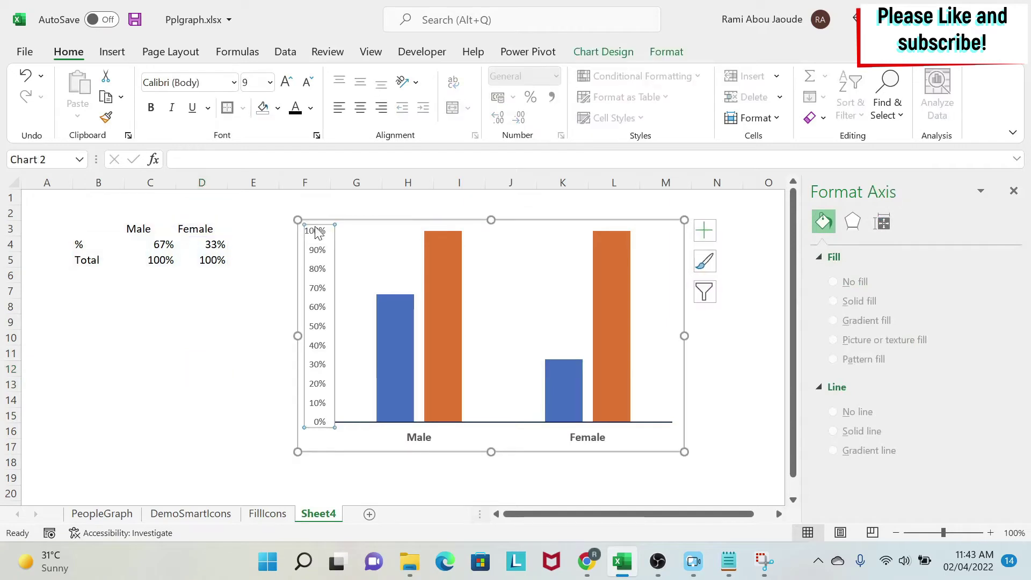
pyautogui.press('Delete')
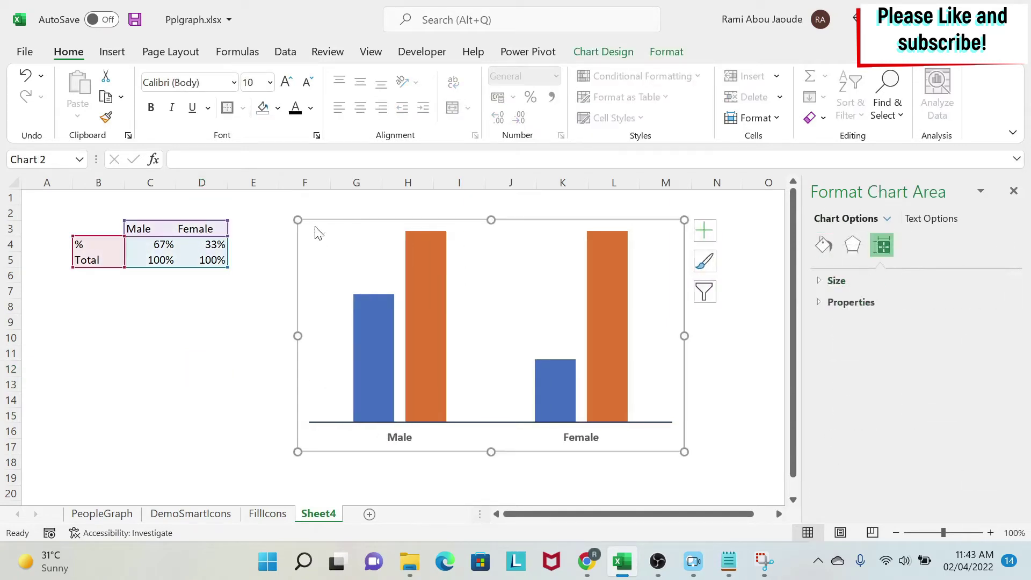
pyautogui.click(236, 352)
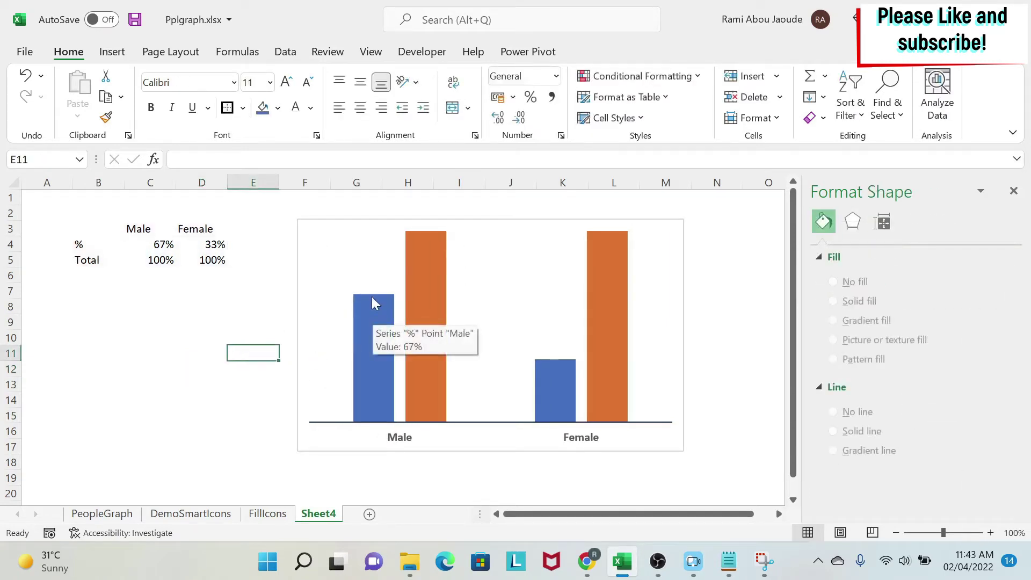
pyautogui.moveTo(439, 297)
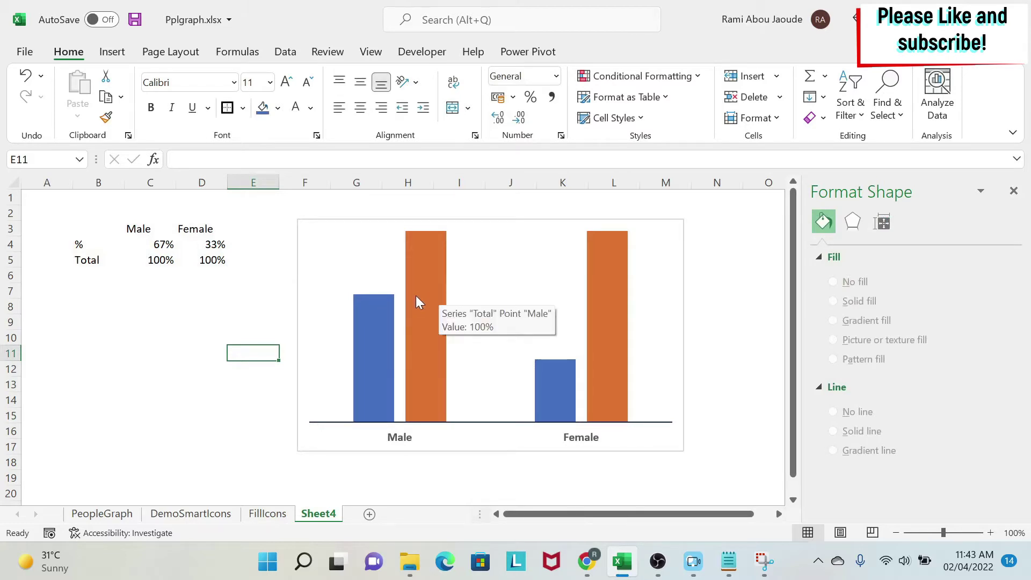
# Step: Set the blue percentage series' Series Overlap to 100%
pyautogui.click(370, 323)
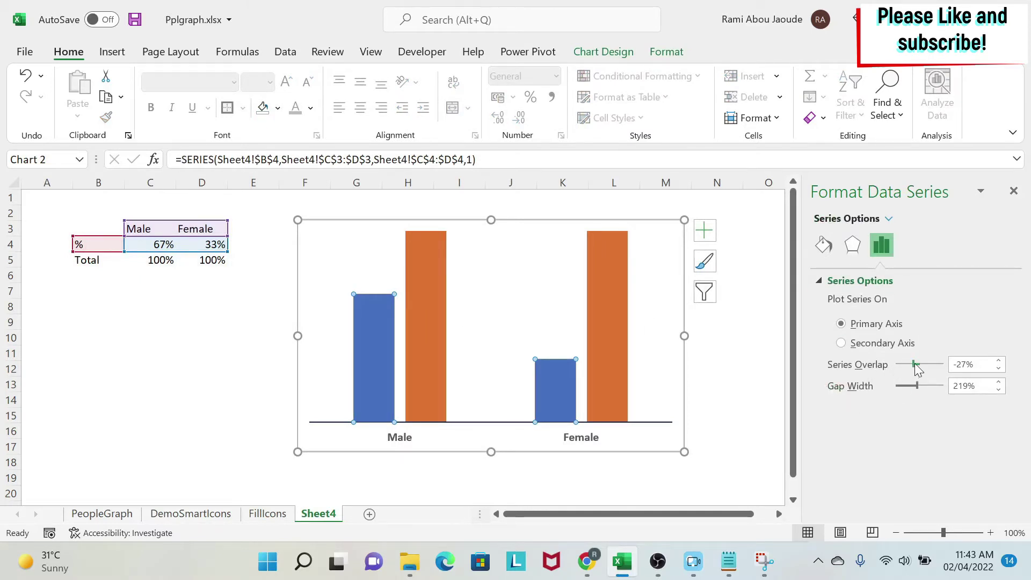
pyautogui.moveTo(914, 364); pyautogui.dragTo(945, 365)
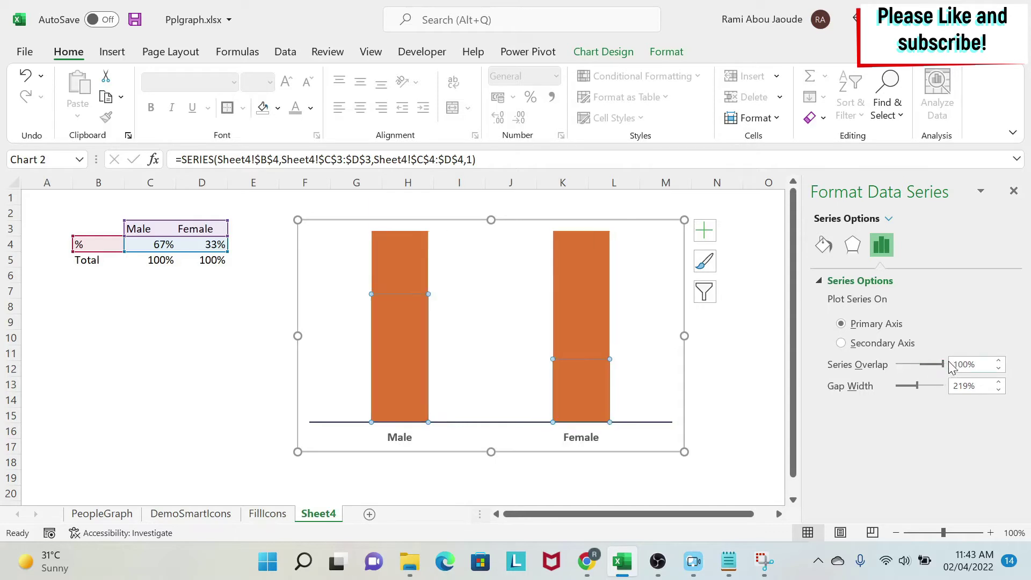
pyautogui.click(175, 357)
pyautogui.click(388, 323)
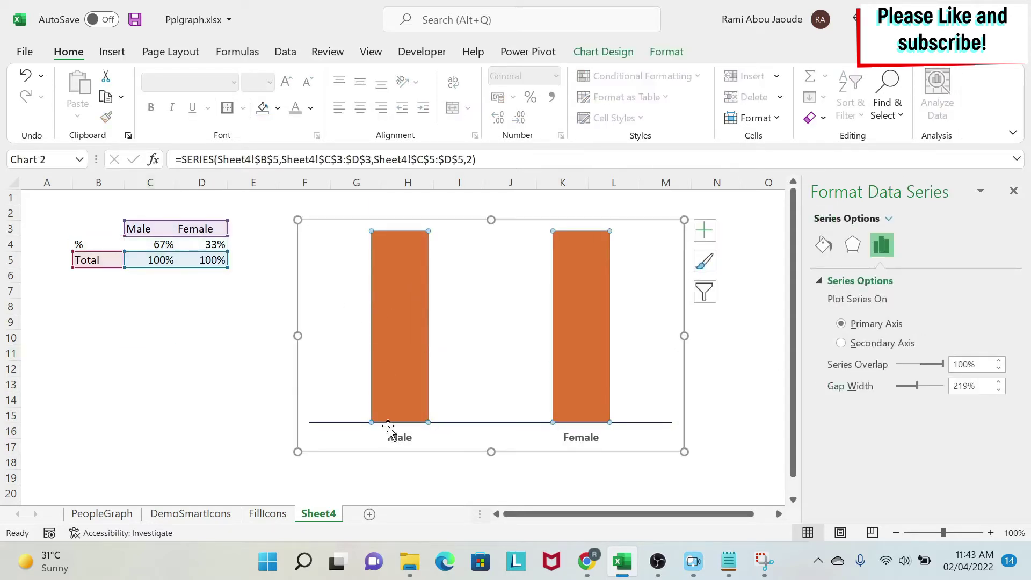
# Step: In Select Data, move the % series below Total so blue bars show in front
pyautogui.rightClick(452, 295)
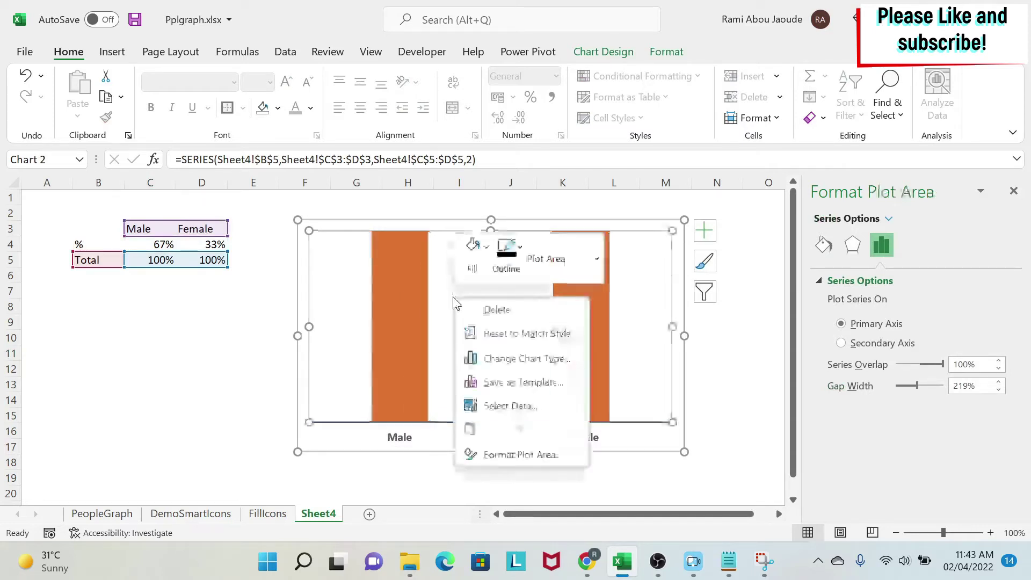
pyautogui.click(510, 406)
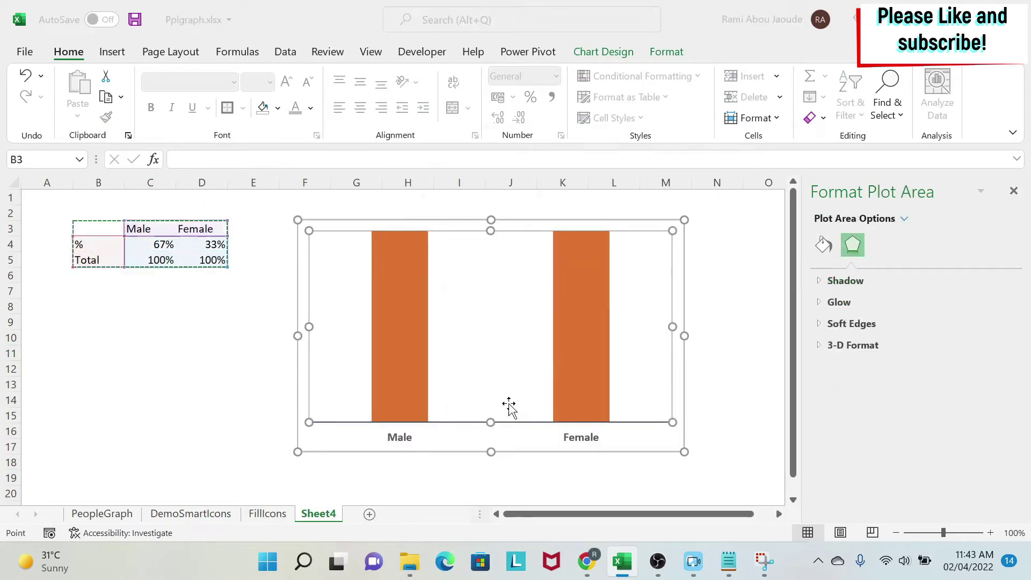
pyautogui.click(461, 257)
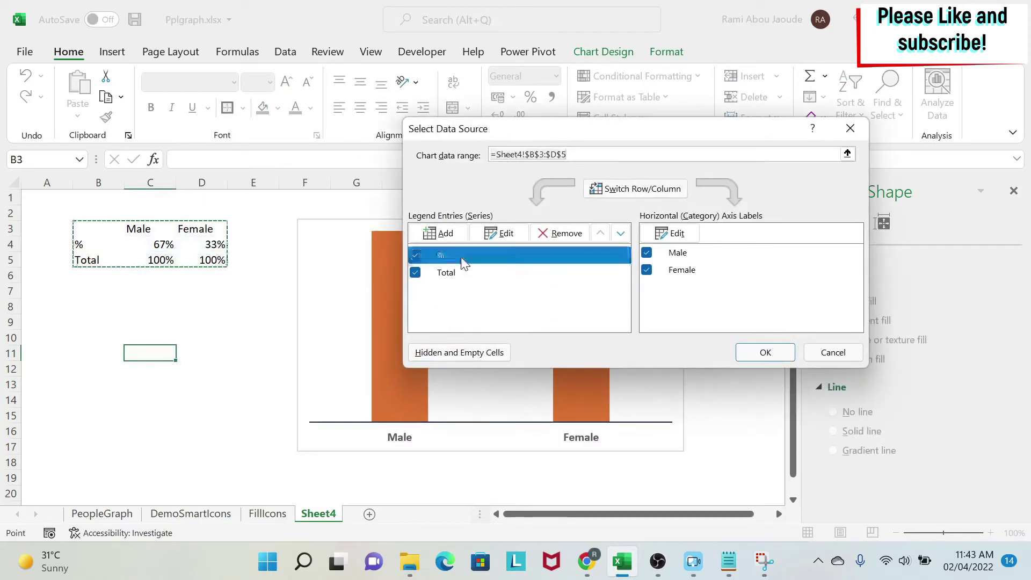
pyautogui.click(621, 233)
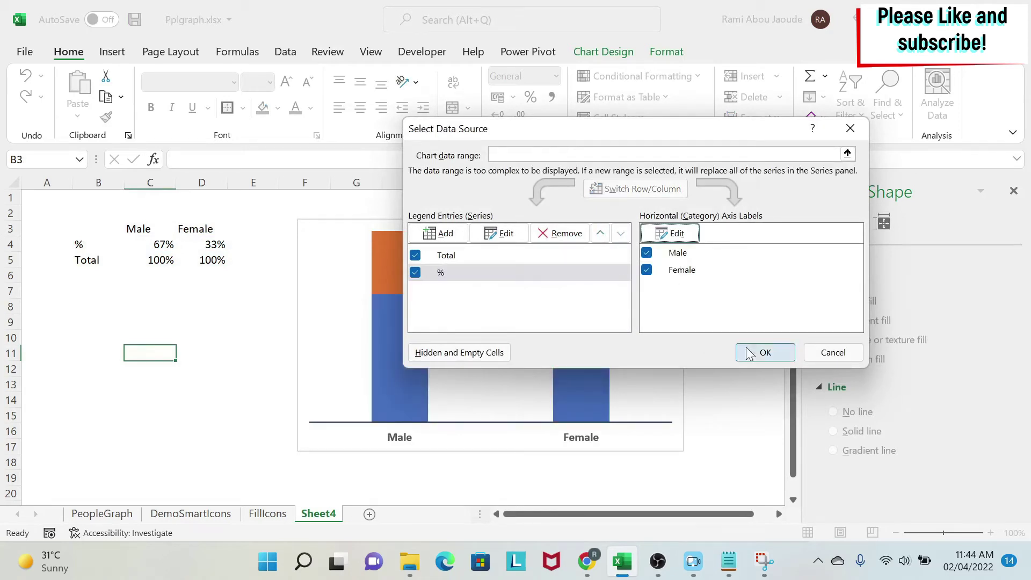
pyautogui.click(759, 349)
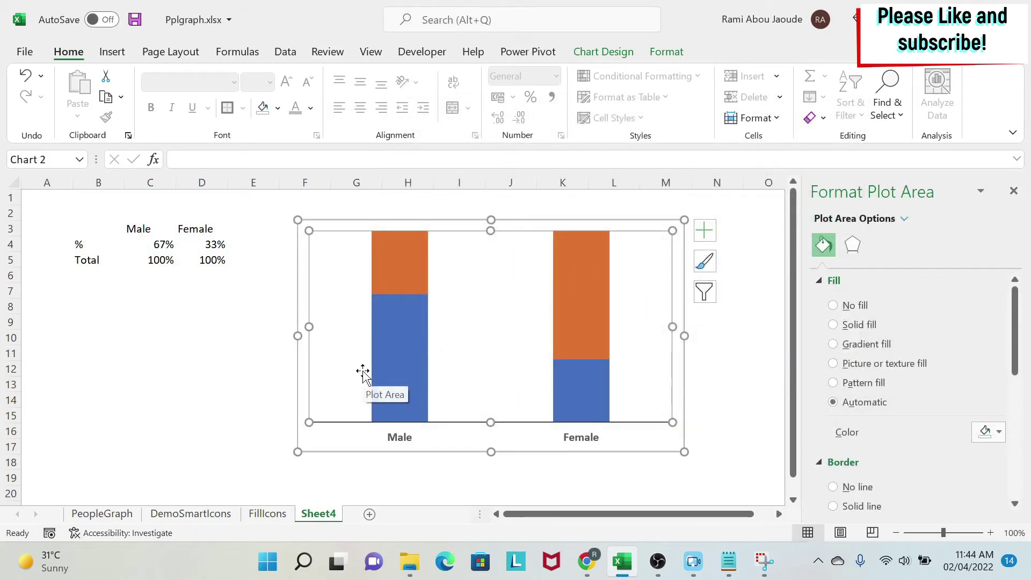
pyautogui.click(212, 355)
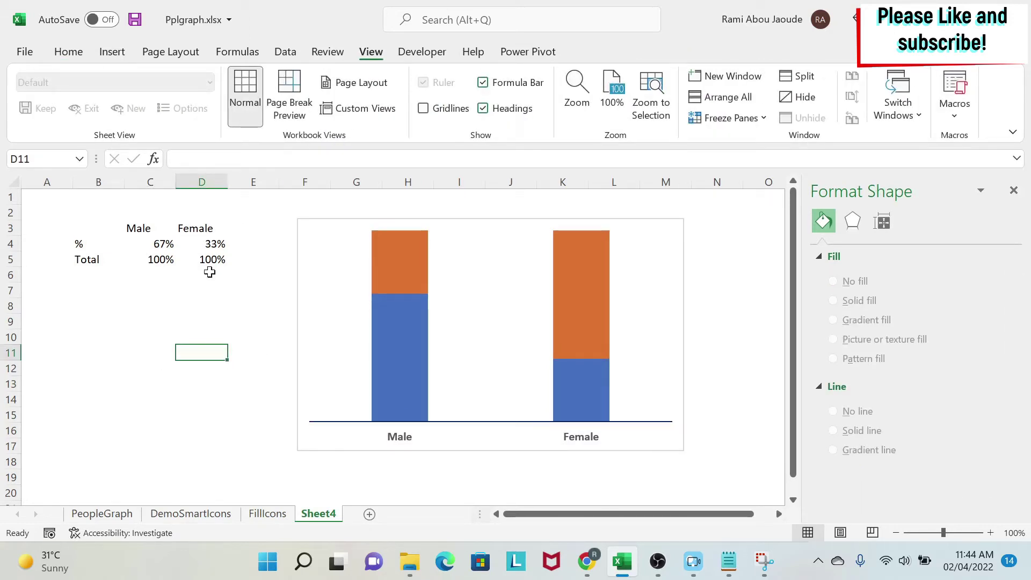
pyautogui.click(112, 52)
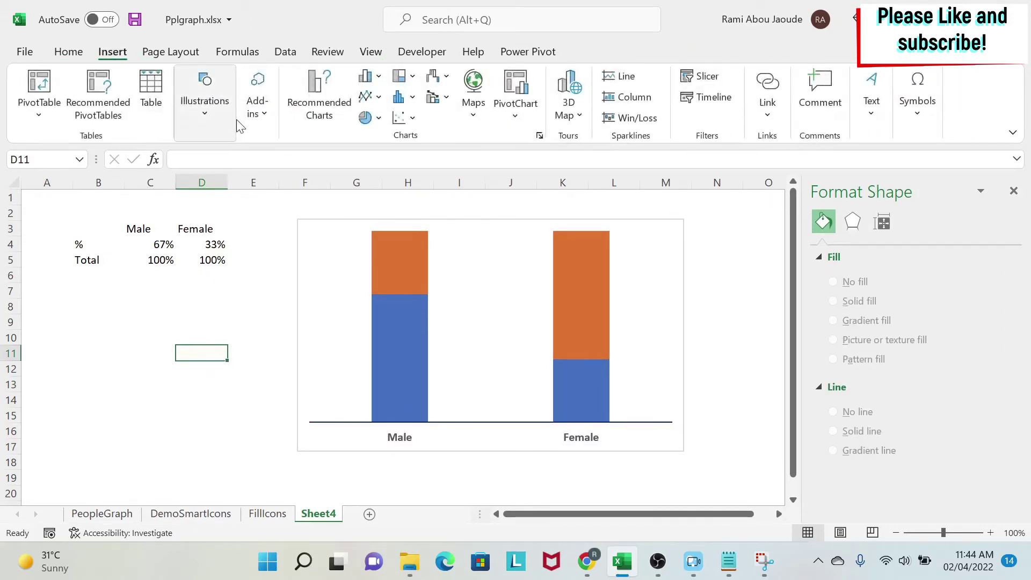
# Step: Insert a woman icon and a standing man icon found by searching 'people'
pyautogui.click(204, 108)
pyautogui.click(270, 169)
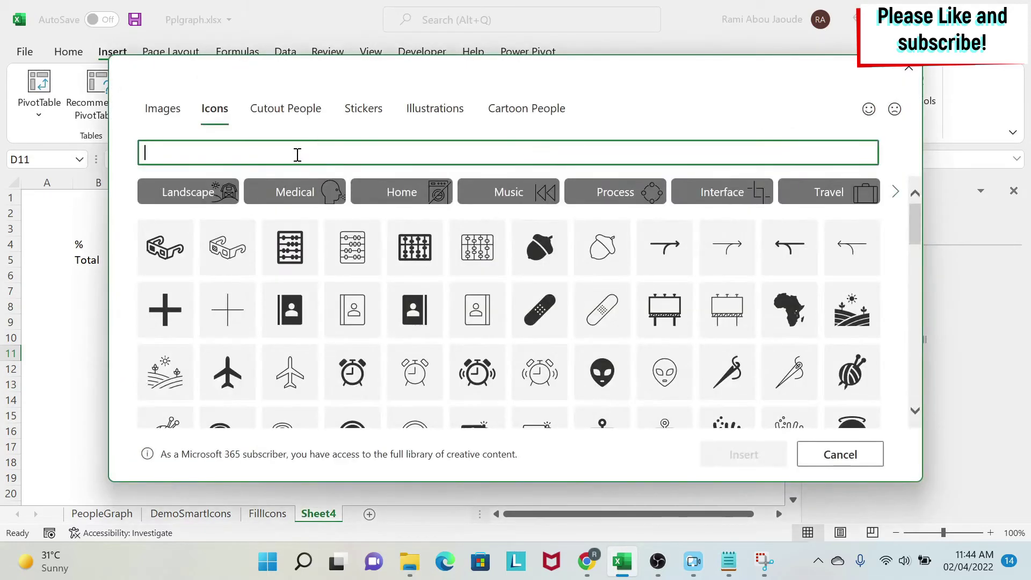
pyautogui.write('people')
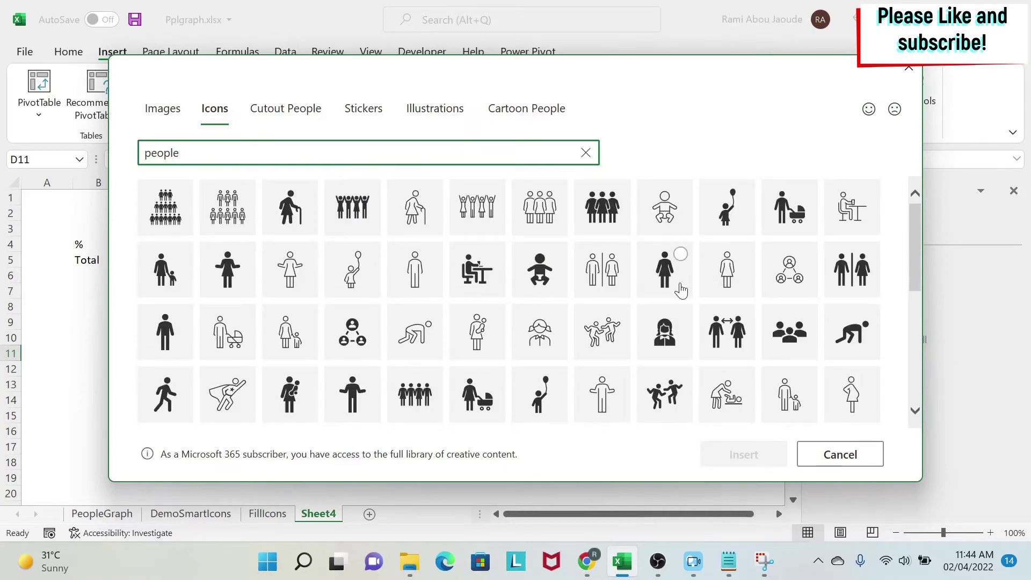
pyautogui.click(680, 270)
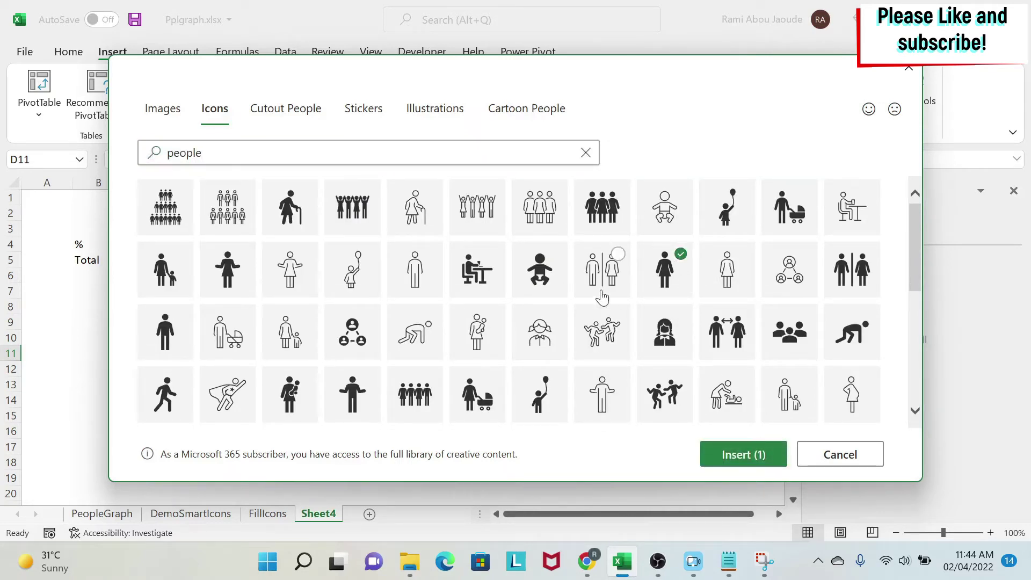
pyautogui.click(155, 331)
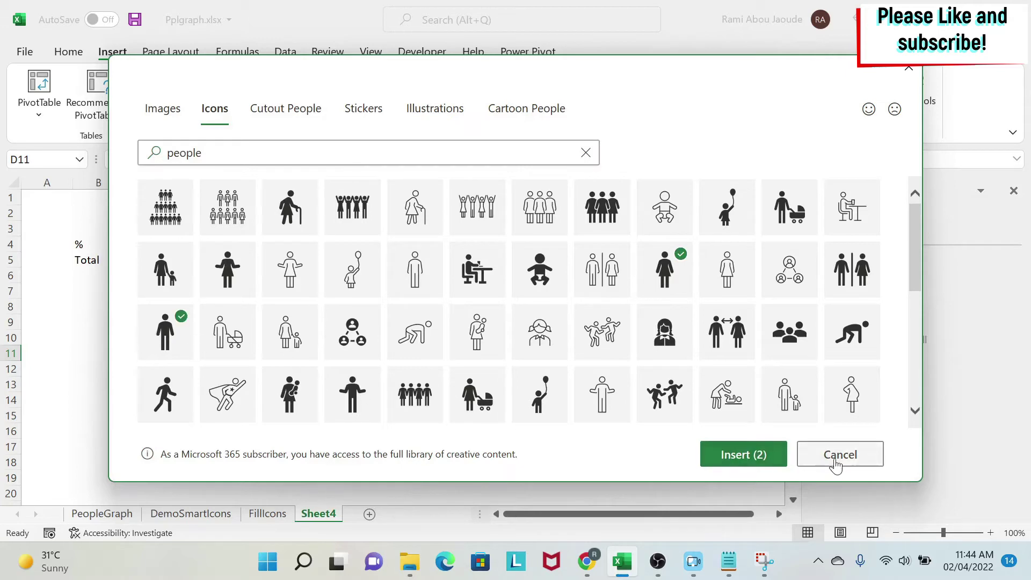
pyautogui.click(754, 455)
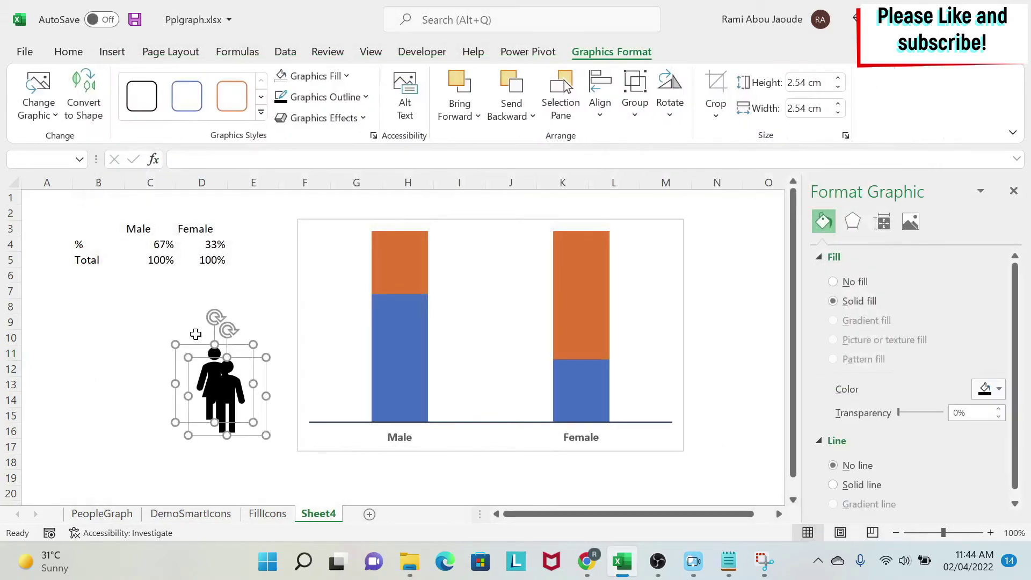
# Step: Move the man and woman icons apart so they stand side by side next to the table
pyautogui.click(122, 359)
pyautogui.click(215, 376)
pyautogui.click(253, 462)
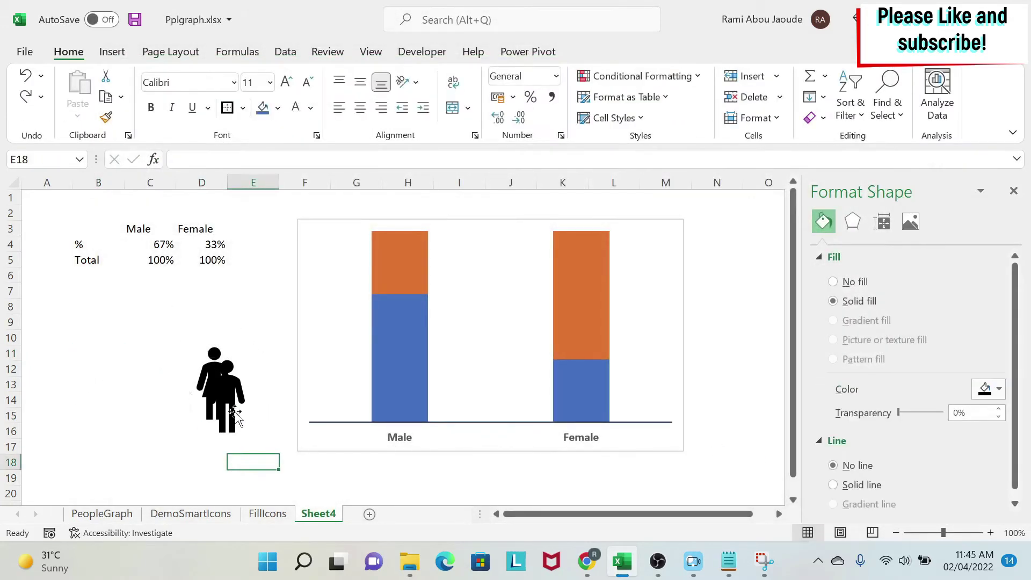
pyautogui.moveTo(213, 402); pyautogui.dragTo(69, 340)
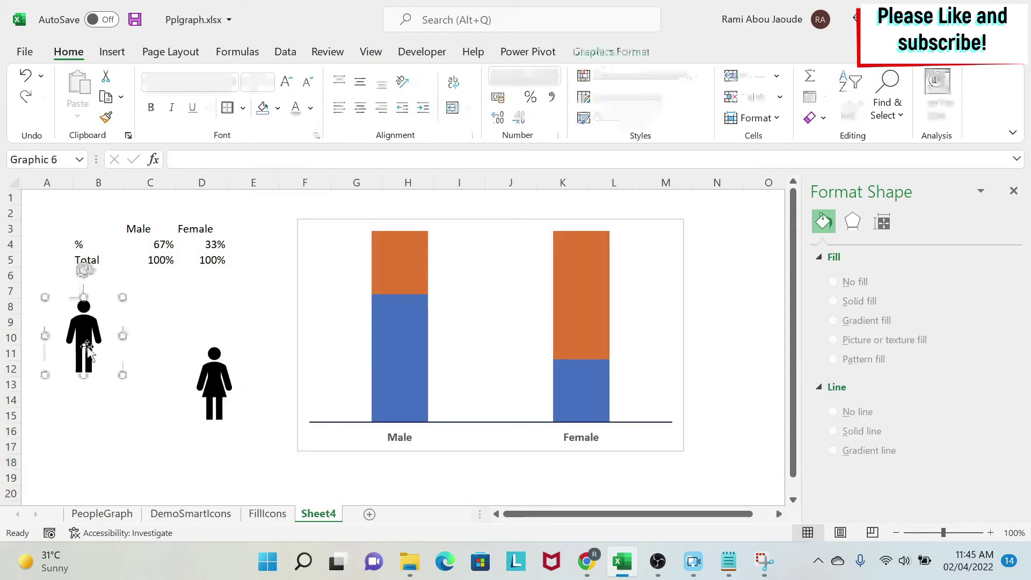
pyautogui.moveTo(216, 385); pyautogui.dragTo(150, 340)
pyautogui.click(207, 419)
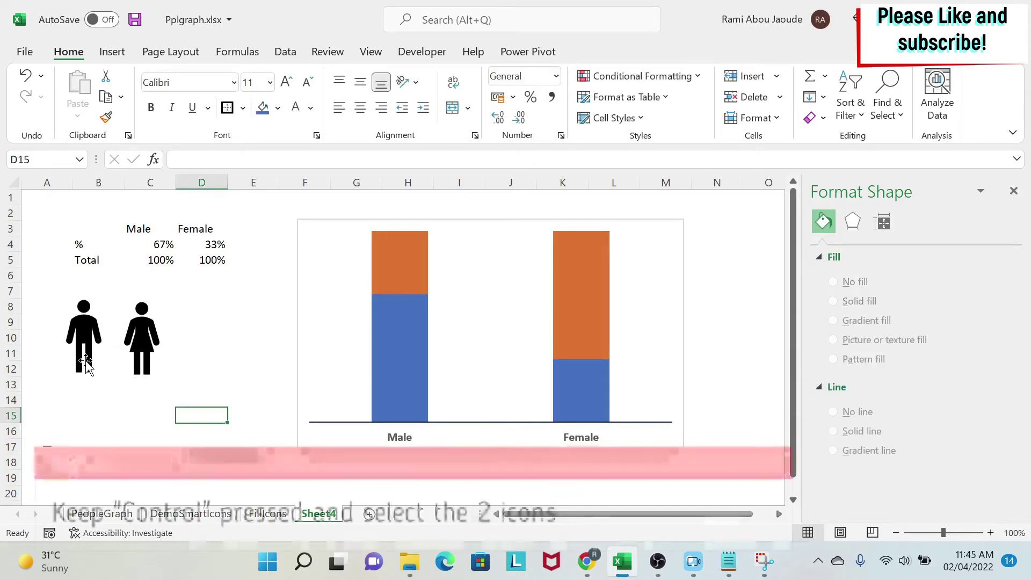
# Step: Enlarge both person icons together to about rows 3–12 and nudge the man beside the woman
pyautogui.click(86, 349)
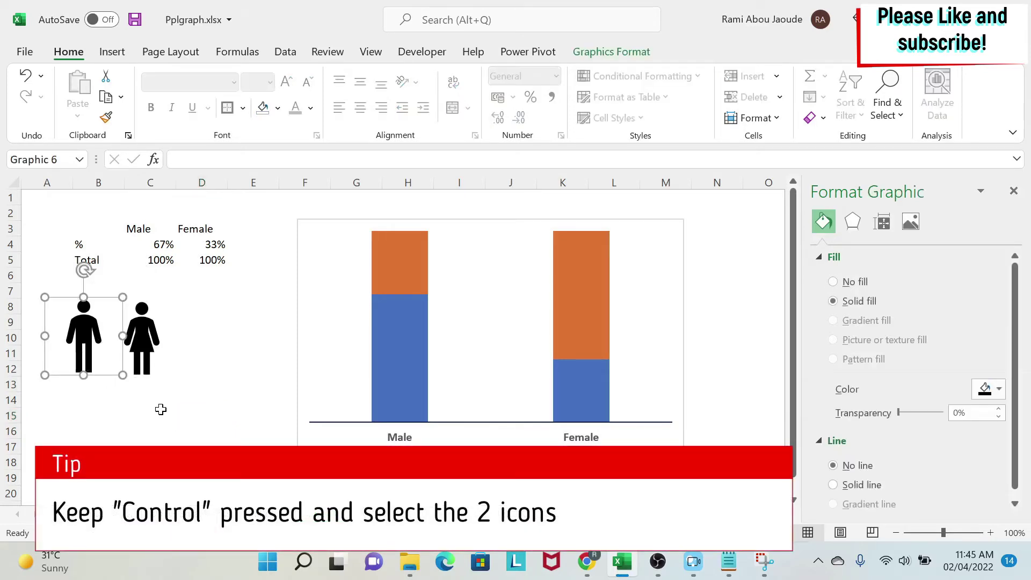
pyautogui.keyDown('ctrl'); pyautogui.click(148, 340); pyautogui.keyUp('ctrl')
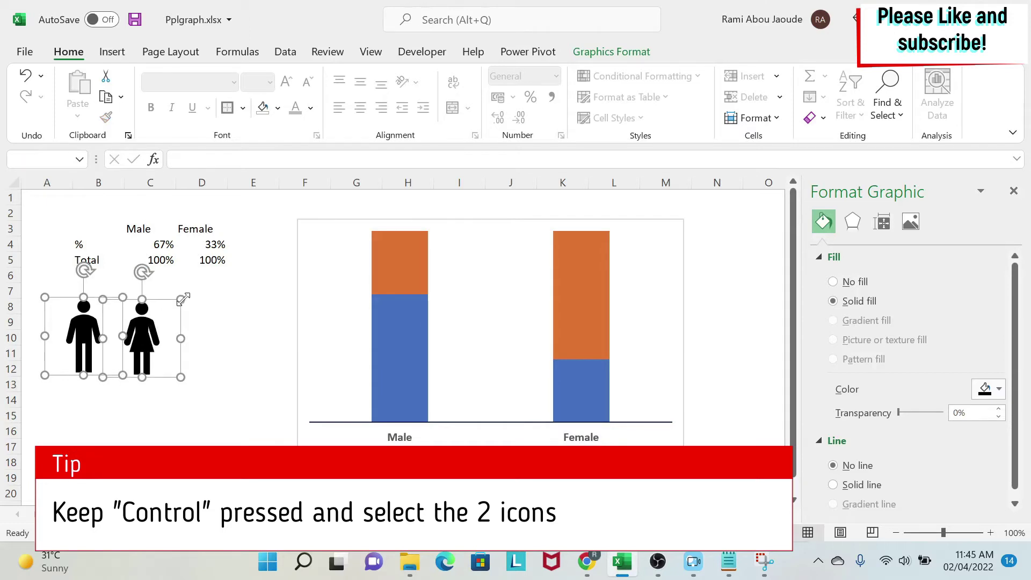
pyautogui.moveTo(182, 301); pyautogui.dragTo(250, 246)
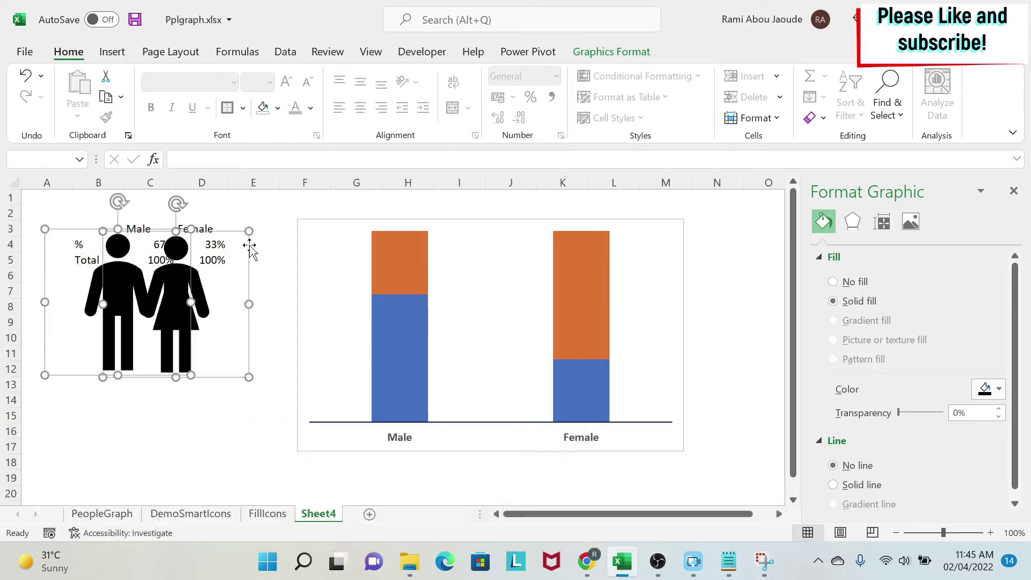
pyautogui.click(199, 422)
pyautogui.moveTo(179, 307); pyautogui.dragTo(153, 308)
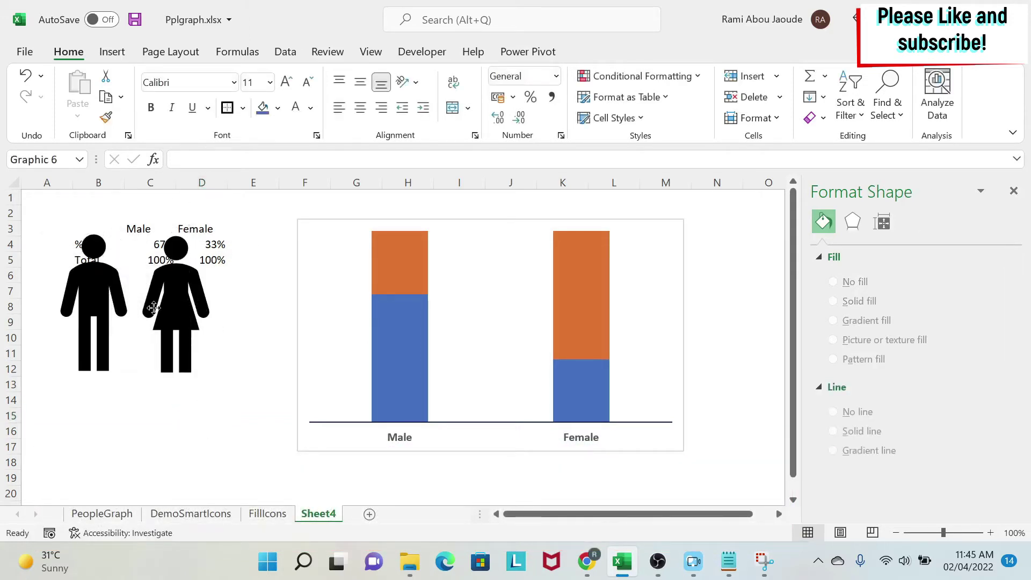
pyautogui.click(180, 428)
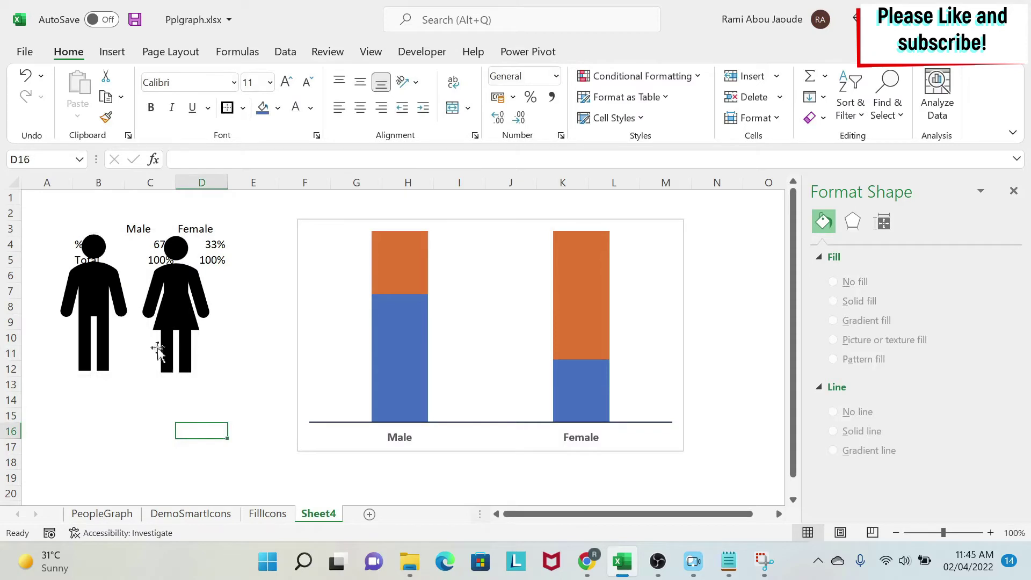
pyautogui.click(180, 387)
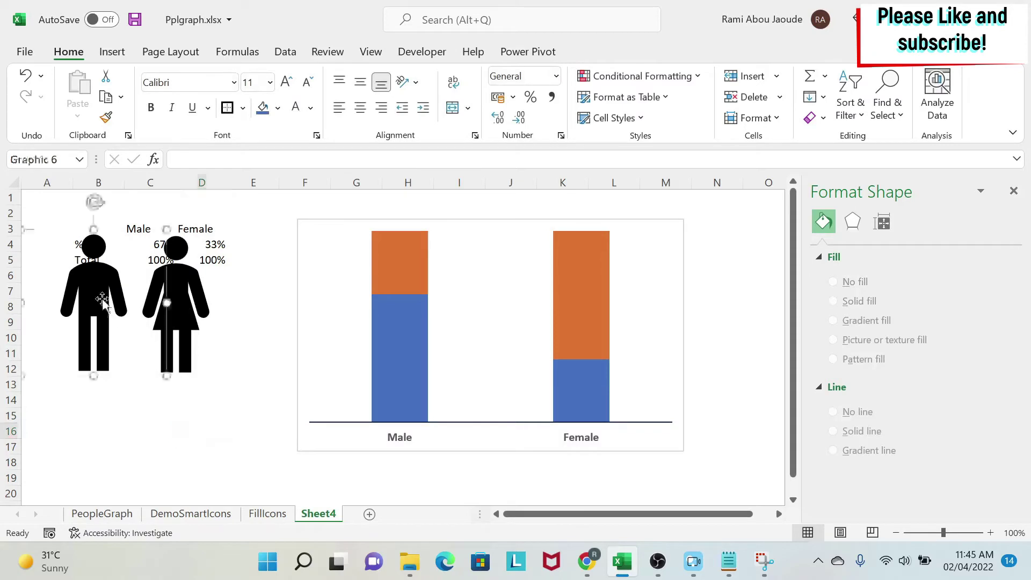
# Step: Duplicate both person icons and place the copies below the originals, around rows 12–20
pyautogui.keyDown('ctrl'); pyautogui.click(197, 311); pyautogui.keyUp('ctrl')
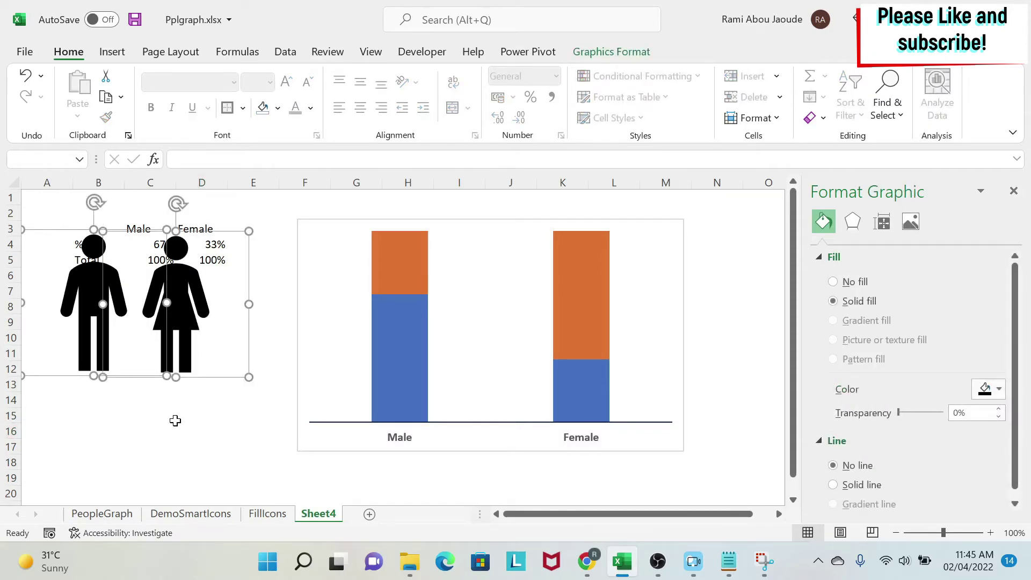
pyautogui.hotkey('ctrl', 'c')
pyautogui.hotkey('ctrl', 'v')
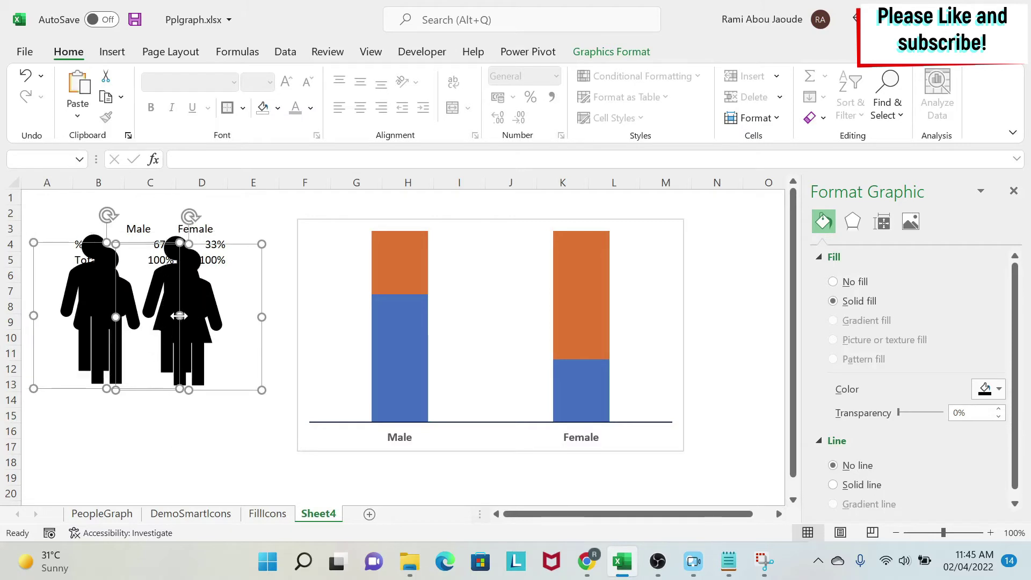
pyautogui.moveTo(178, 316); pyautogui.dragTo(170, 442)
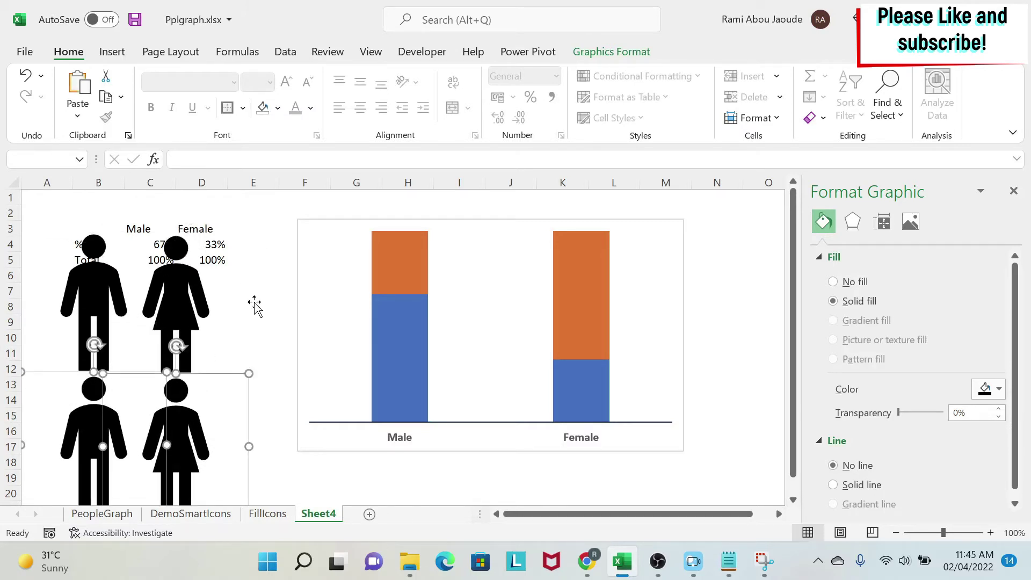
pyautogui.click(255, 304)
pyautogui.click(272, 317)
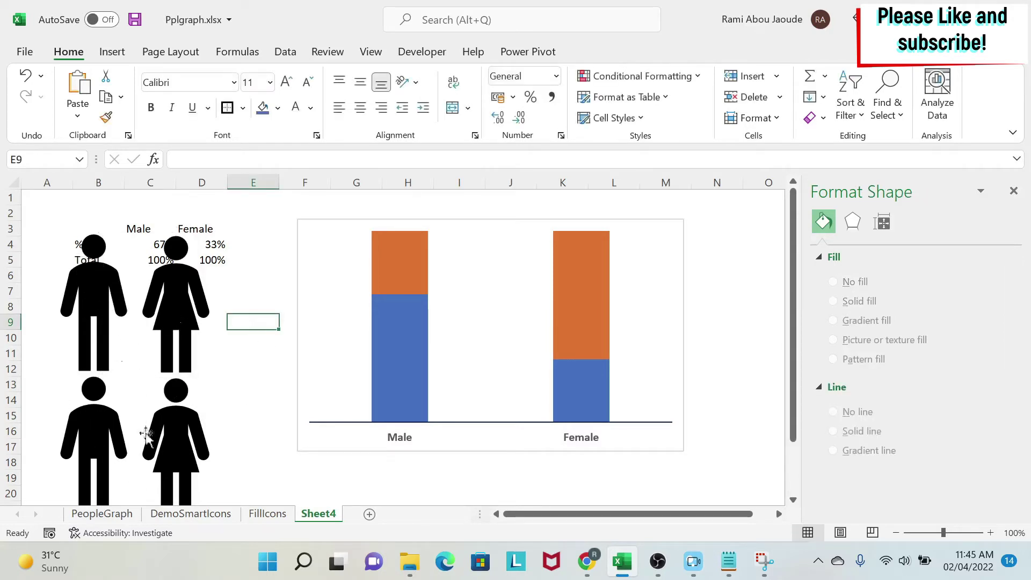
# Step: Give the upper man and woman icons no fill and a black outline
pyautogui.click(95, 282)
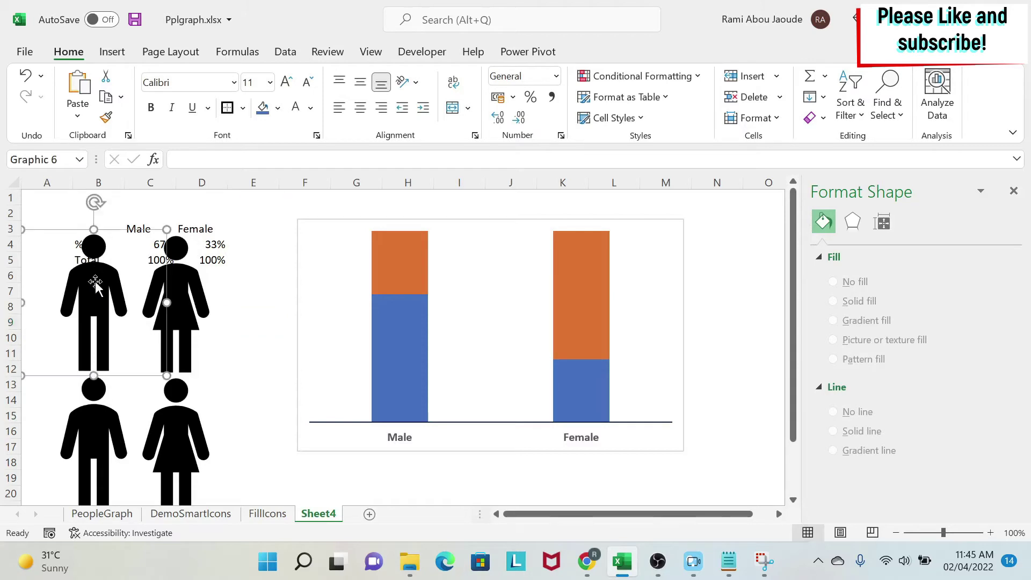
pyautogui.keyDown('ctrl'); pyautogui.click(188, 285); pyautogui.keyUp('ctrl')
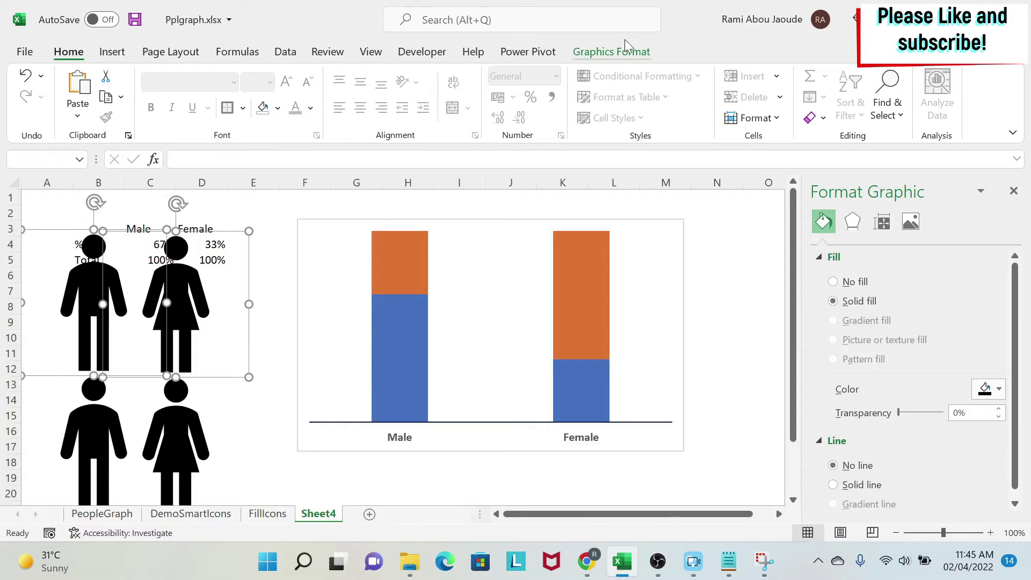
pyautogui.click(618, 52)
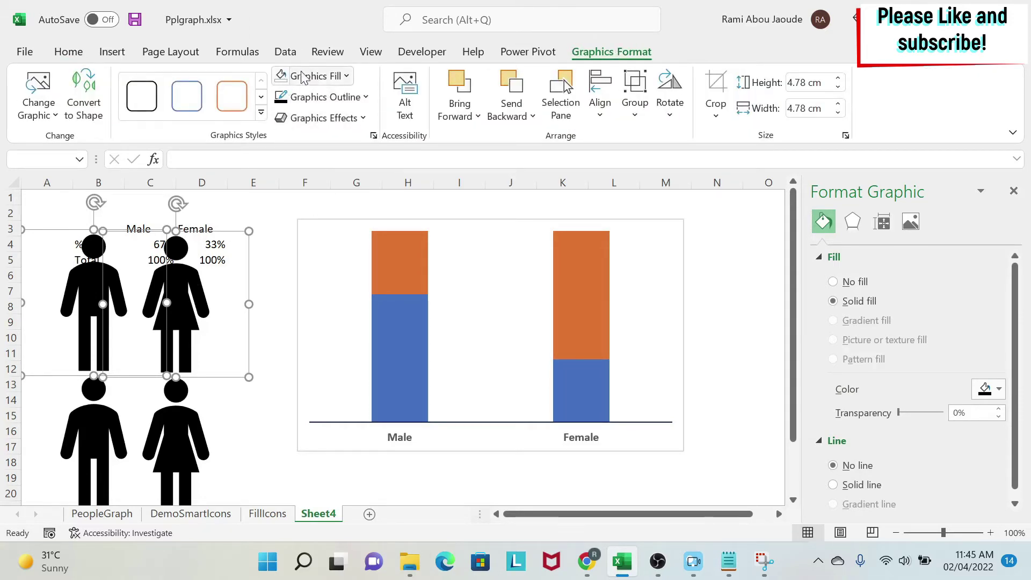
pyautogui.click(281, 76)
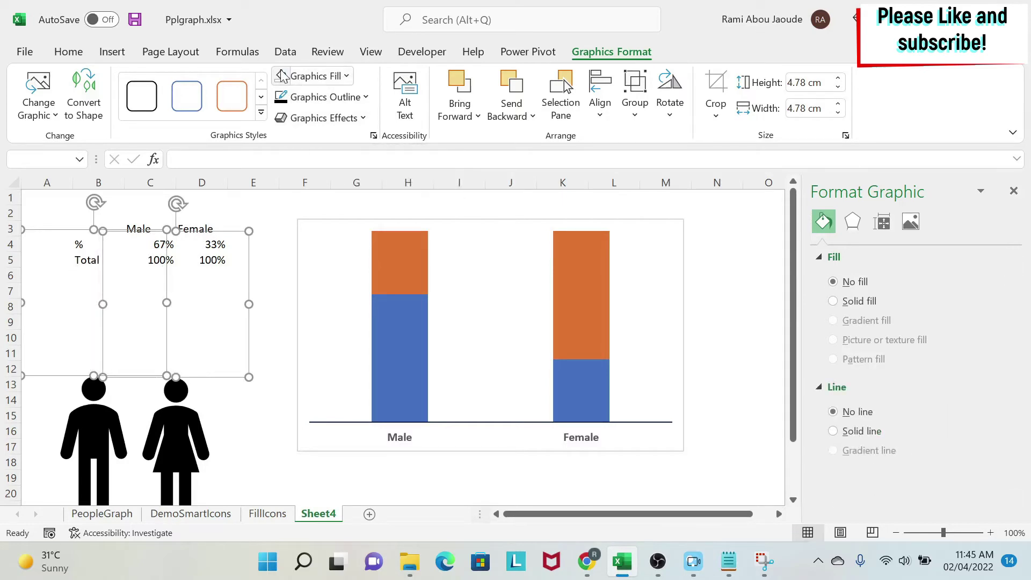
pyautogui.click(281, 99)
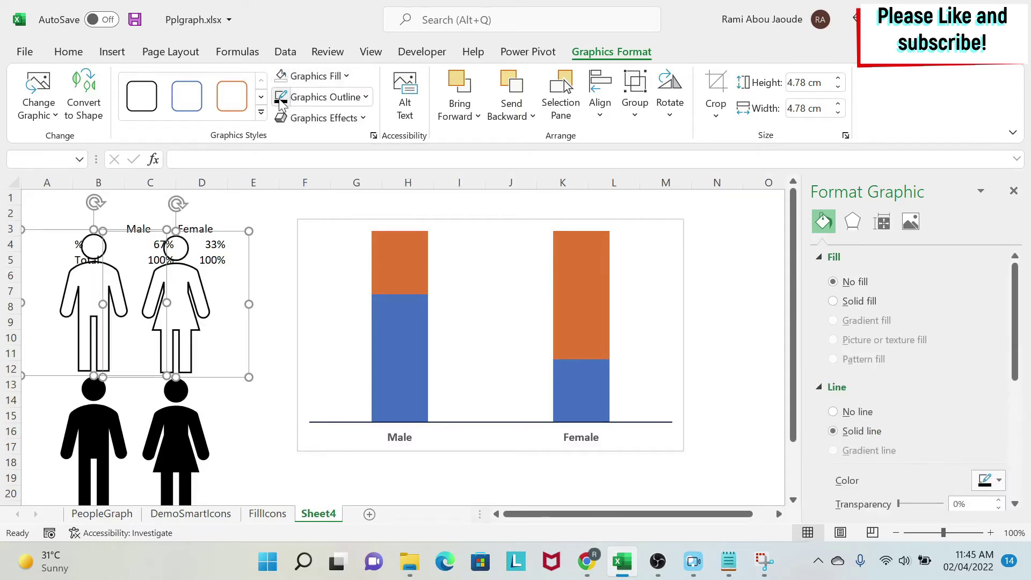
pyautogui.click(270, 266)
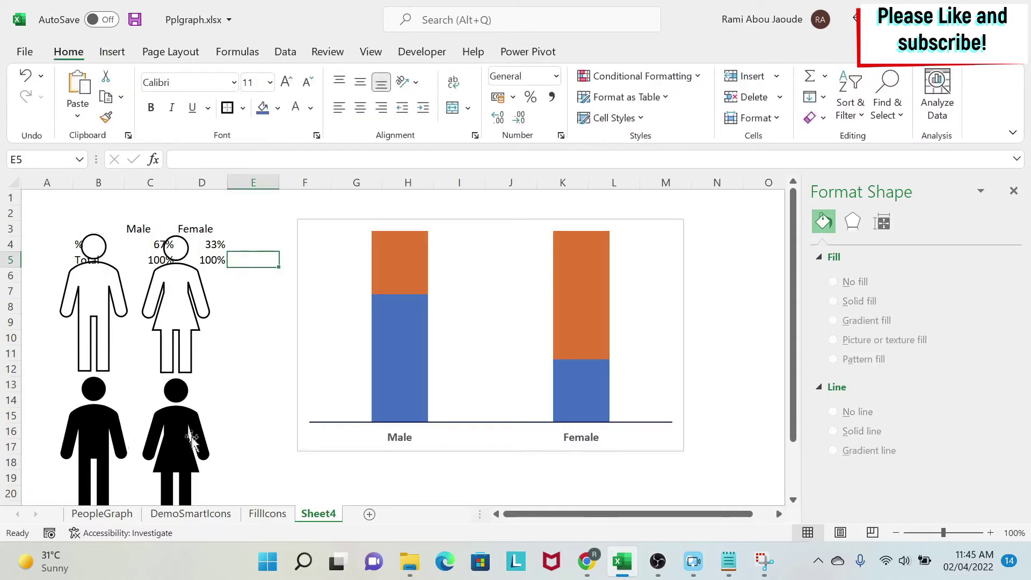
# Step: Fill the lower man figure light blue
pyautogui.click(92, 430)
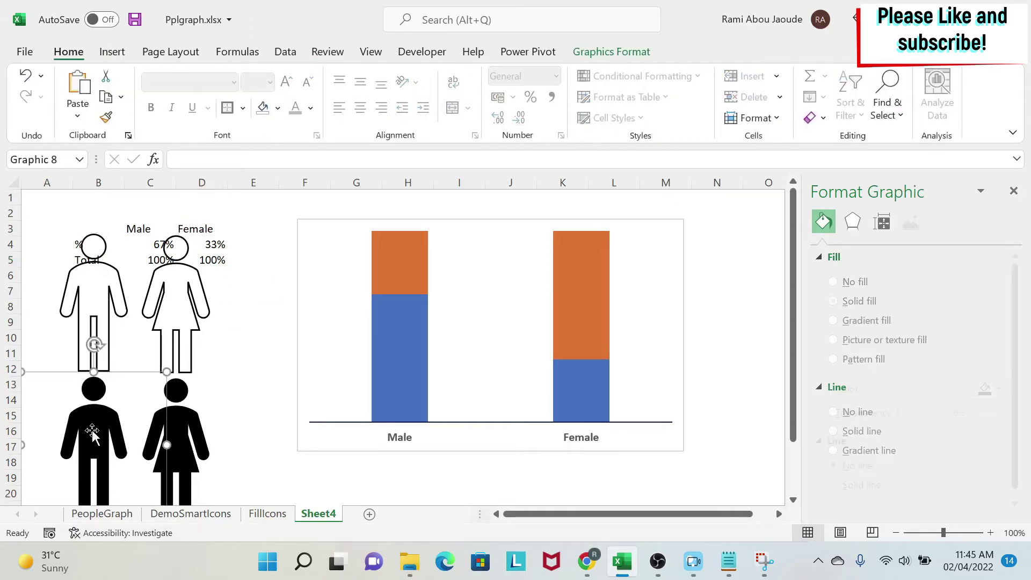
pyautogui.click(596, 52)
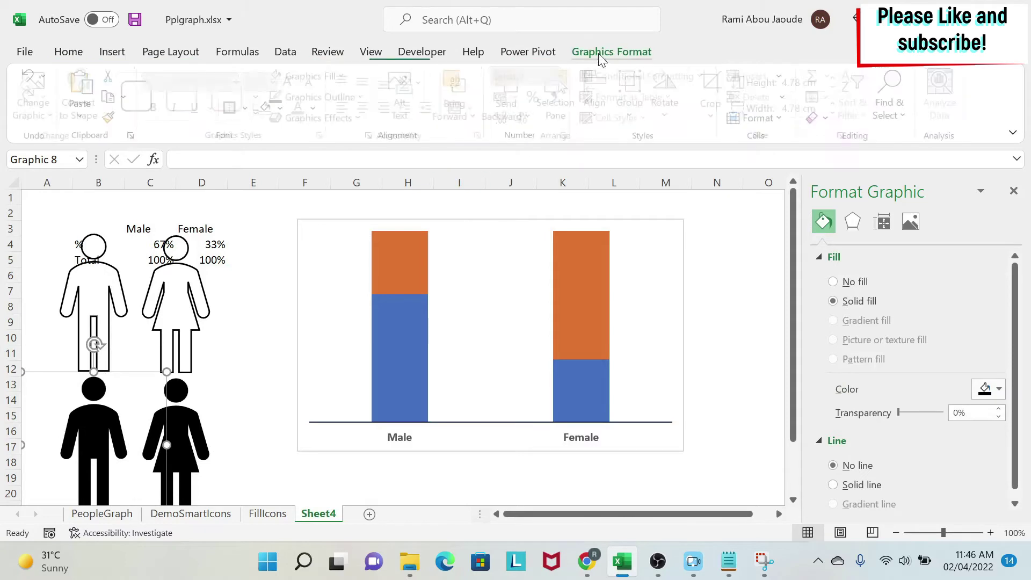
pyautogui.click(327, 76)
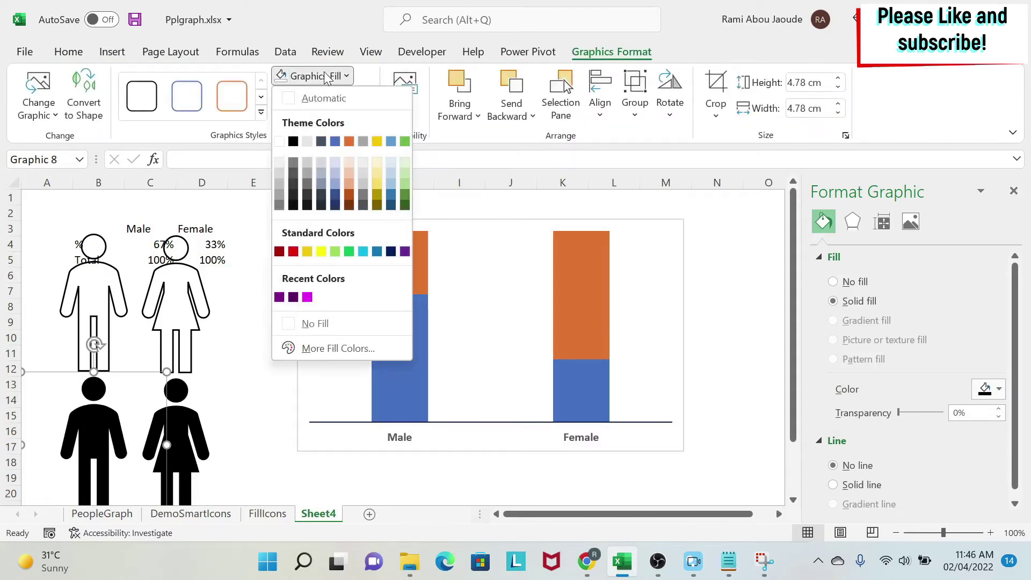
pyautogui.click(364, 252)
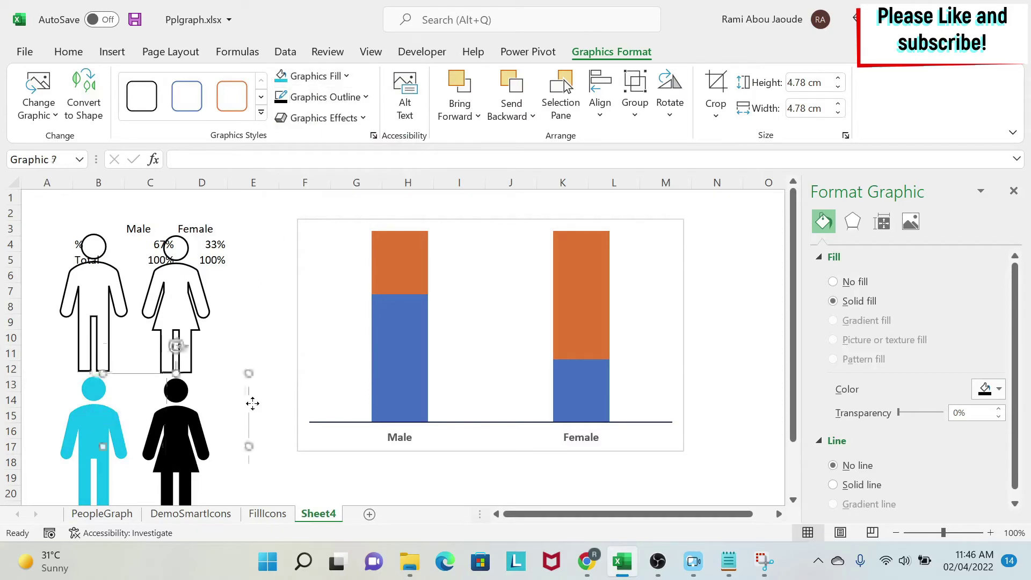
# Step: Fill the lower woman figure dark purple
pyautogui.click(187, 418)
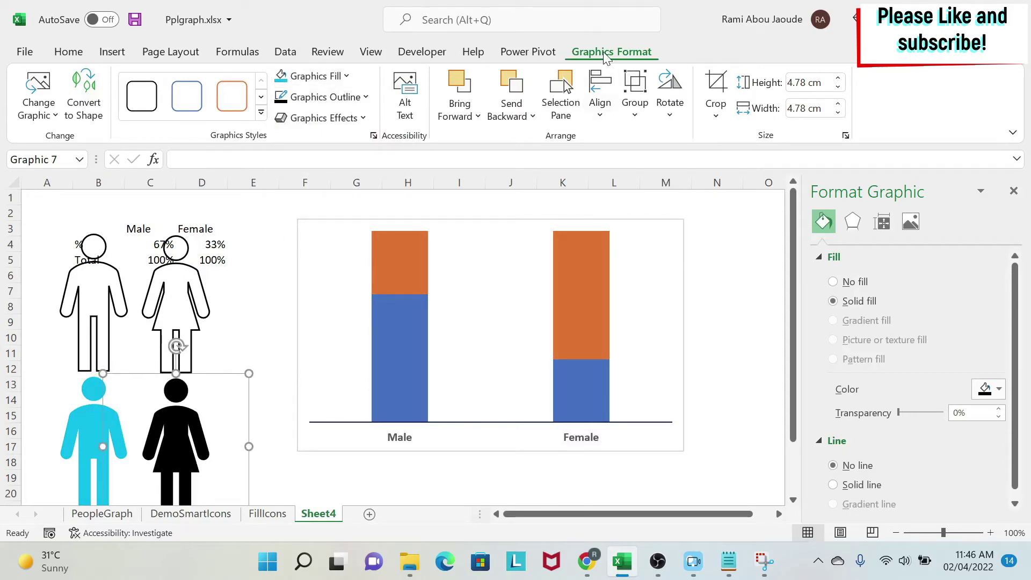
pyautogui.click(319, 81)
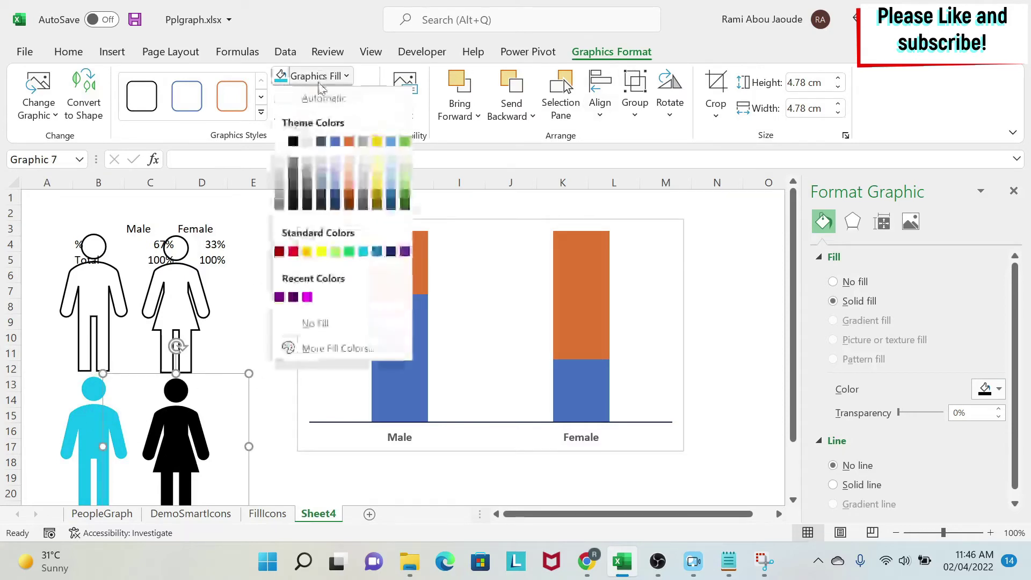
pyautogui.click(294, 298)
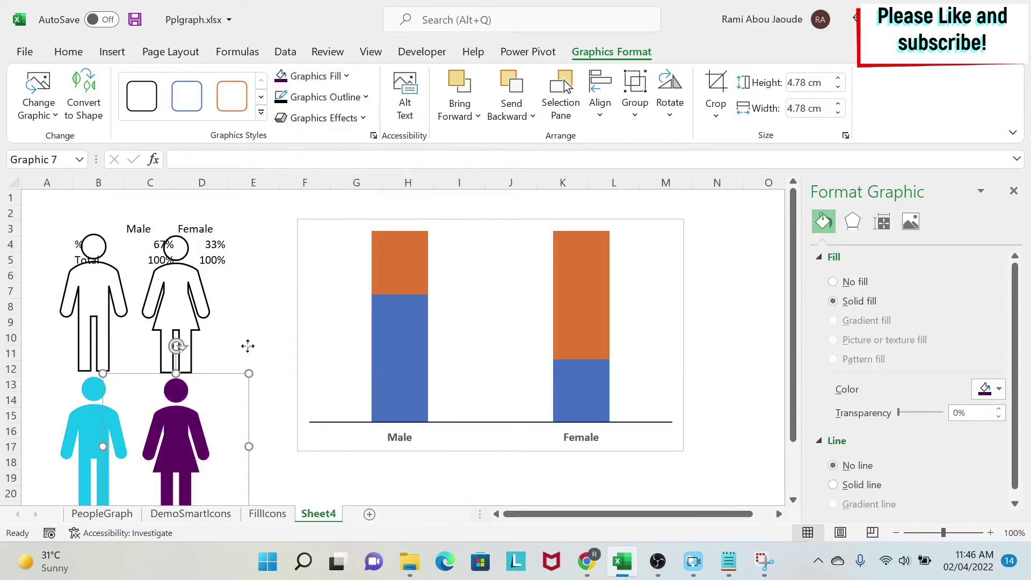
pyautogui.click(41, 414)
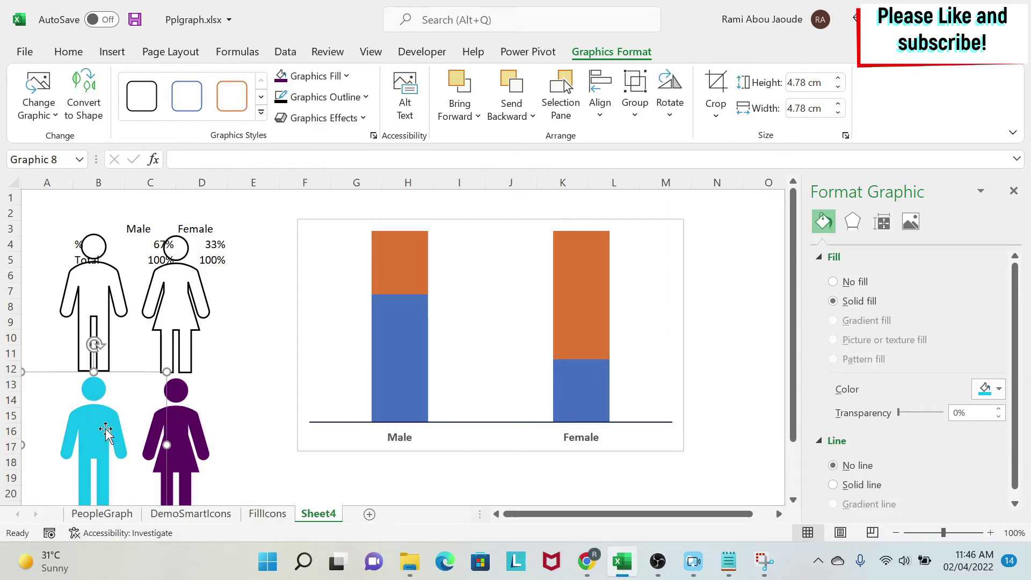
# Step: Paste the light blue man into the Male percentage bar and the outlined man into the Male total bar
pyautogui.click(409, 321)
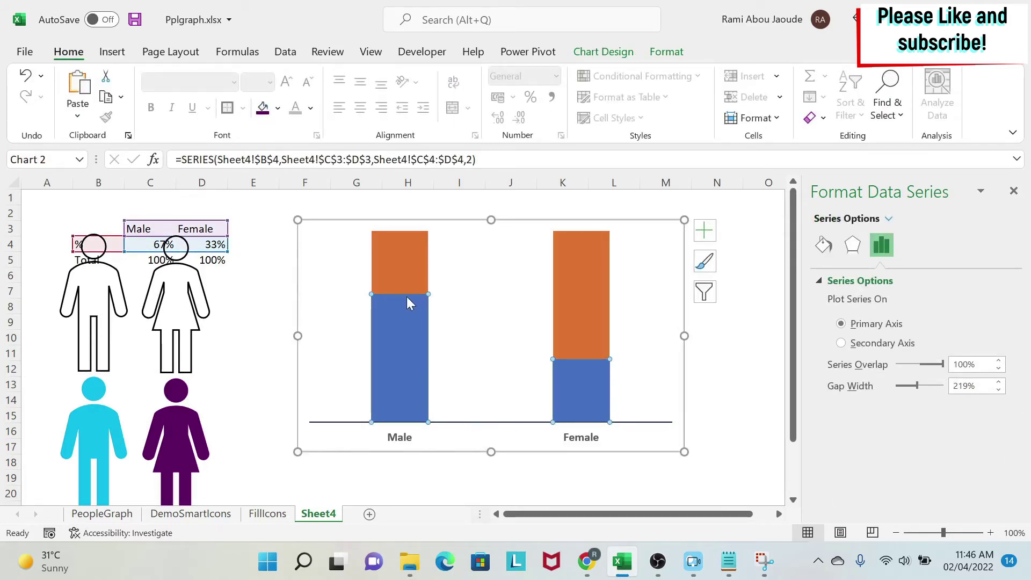
pyautogui.moveTo(407, 297)
pyautogui.click(403, 333)
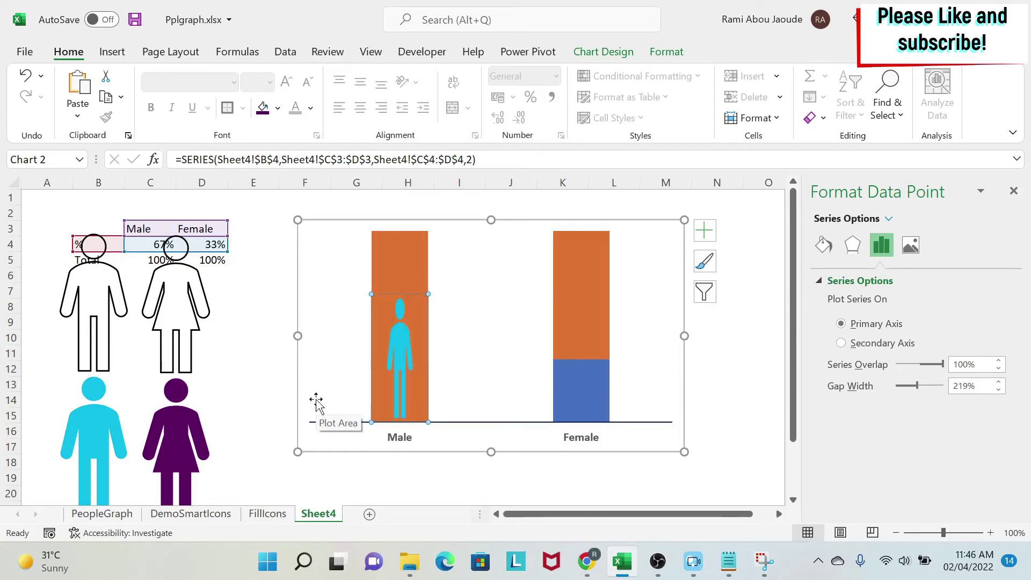
pyautogui.hotkey('ctrl', 'v')
pyautogui.click(110, 297)
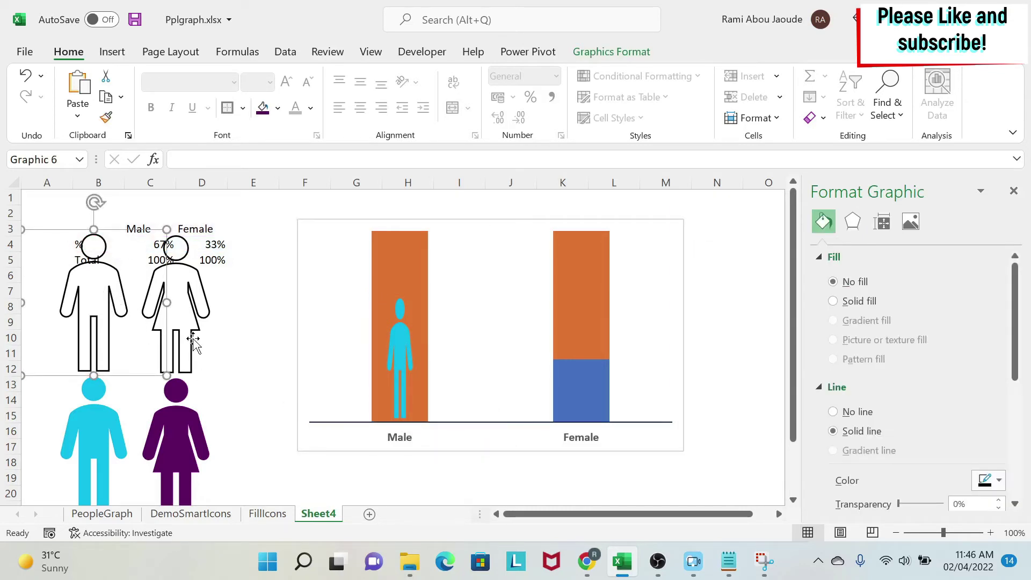
pyautogui.click(390, 257)
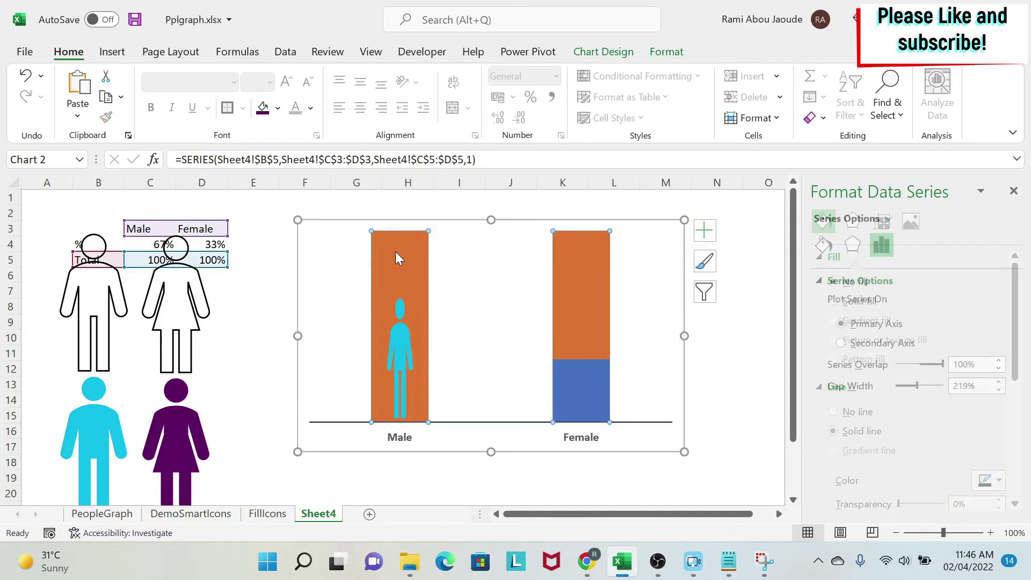
pyautogui.click(396, 251)
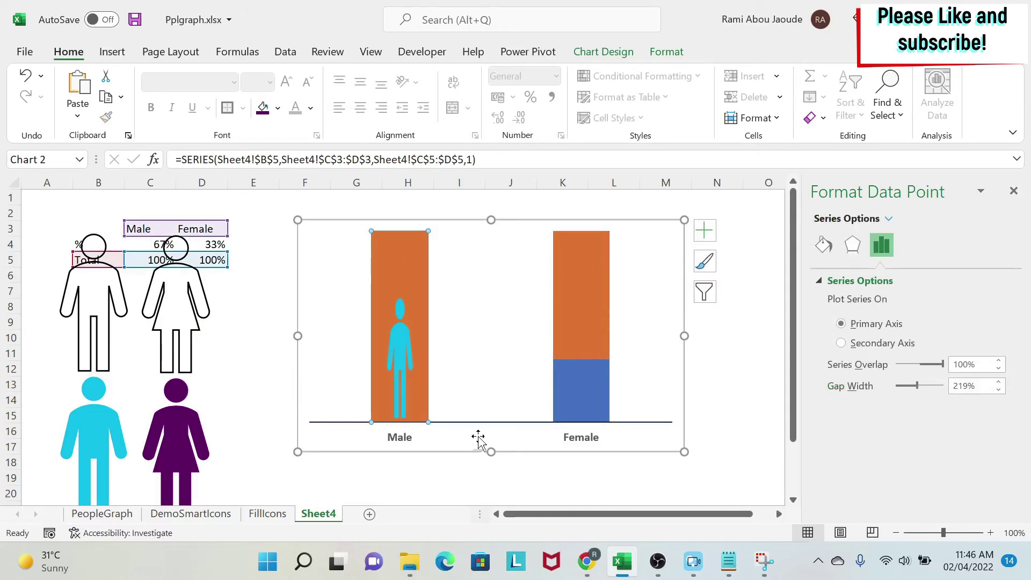
pyautogui.hotkey('ctrl', 'v')
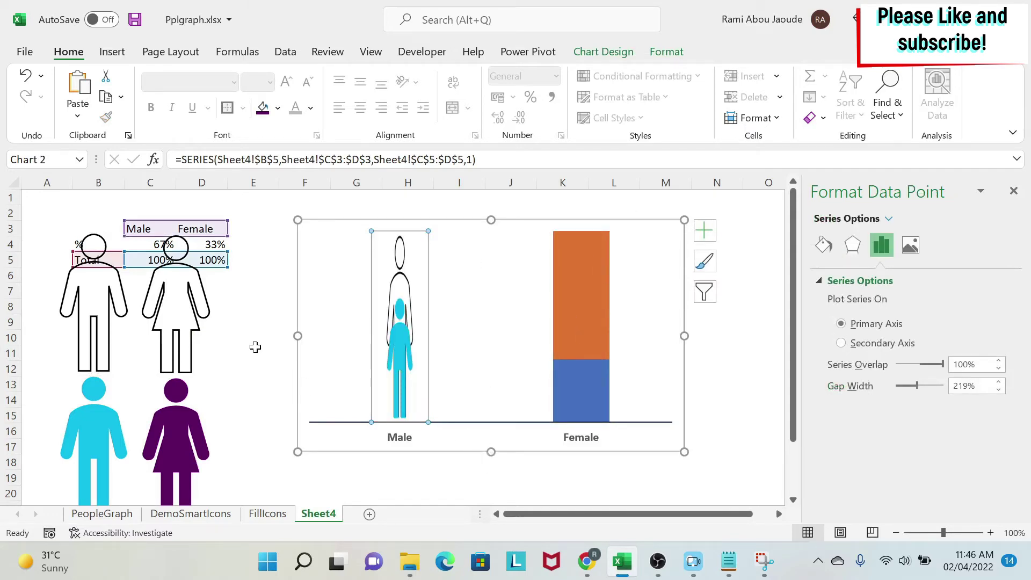
# Step: Paste the purple woman into the Female percentage bar and the outlined woman into the Female total bar
pyautogui.click(178, 417)
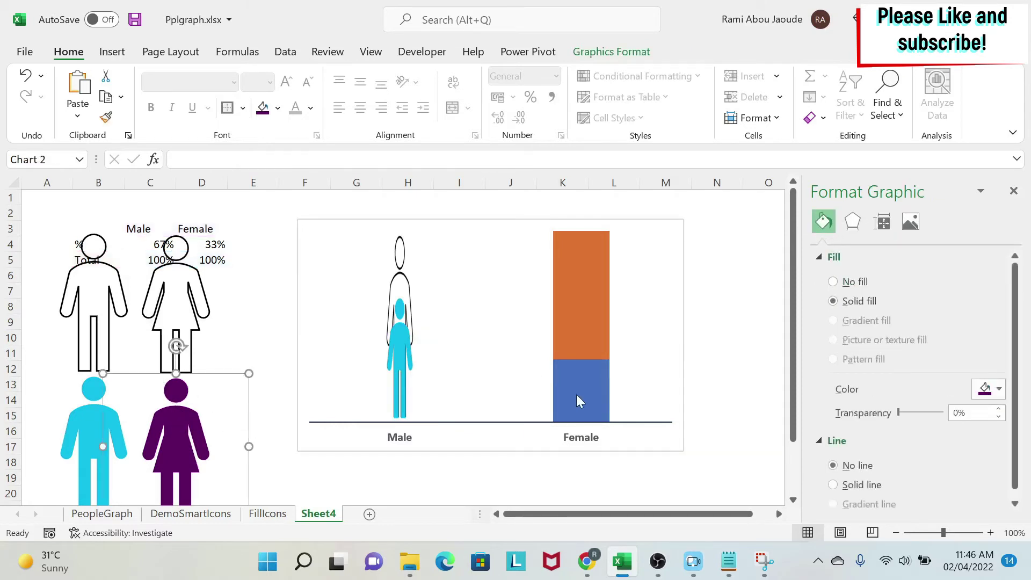
pyautogui.click(582, 379)
pyautogui.click(582, 379)
pyautogui.hotkey('ctrl', 'v')
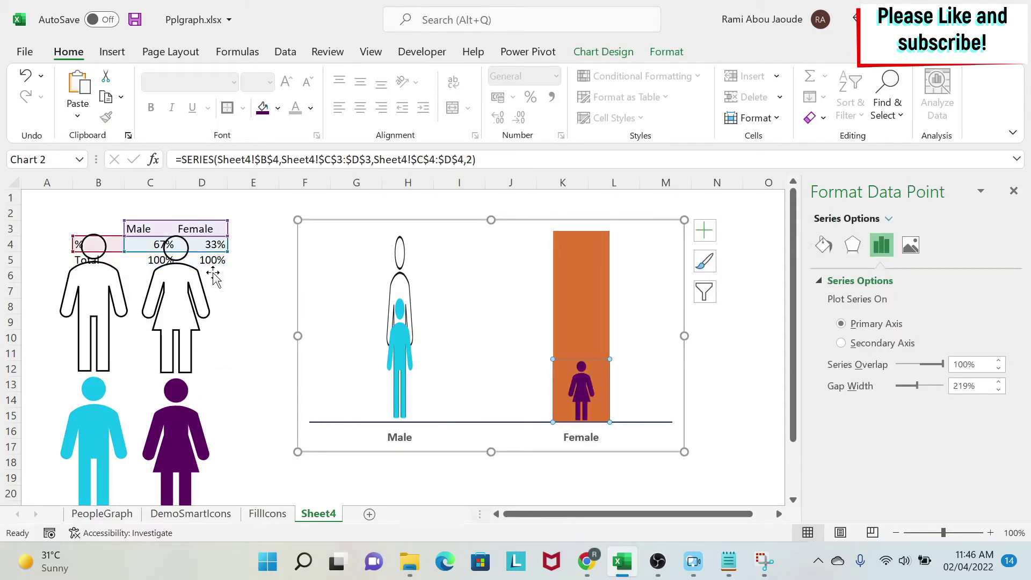
pyautogui.click(214, 277)
pyautogui.click(582, 247)
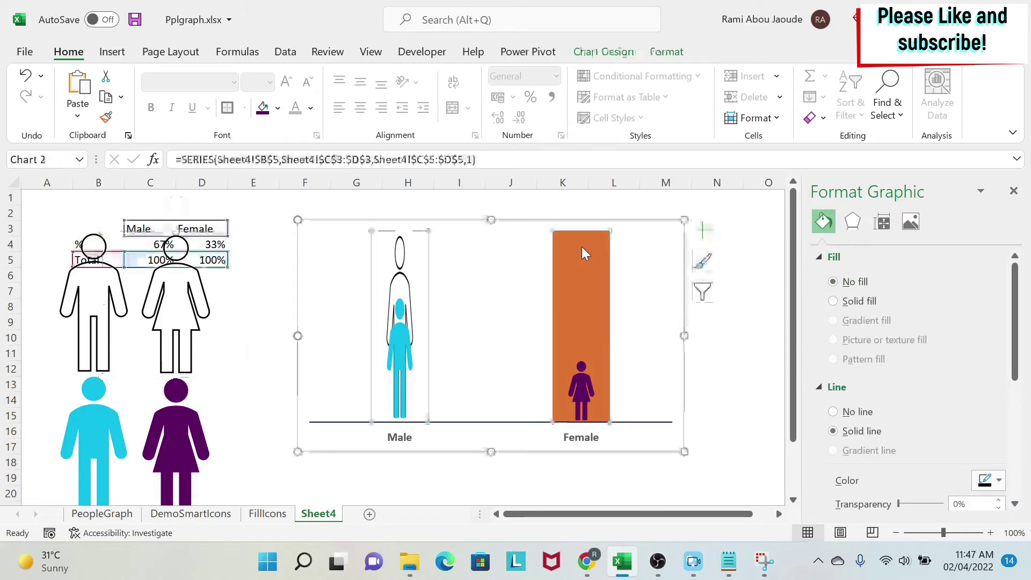
pyautogui.click(575, 259)
pyautogui.hotkey('ctrl', 'v')
pyautogui.click(604, 403)
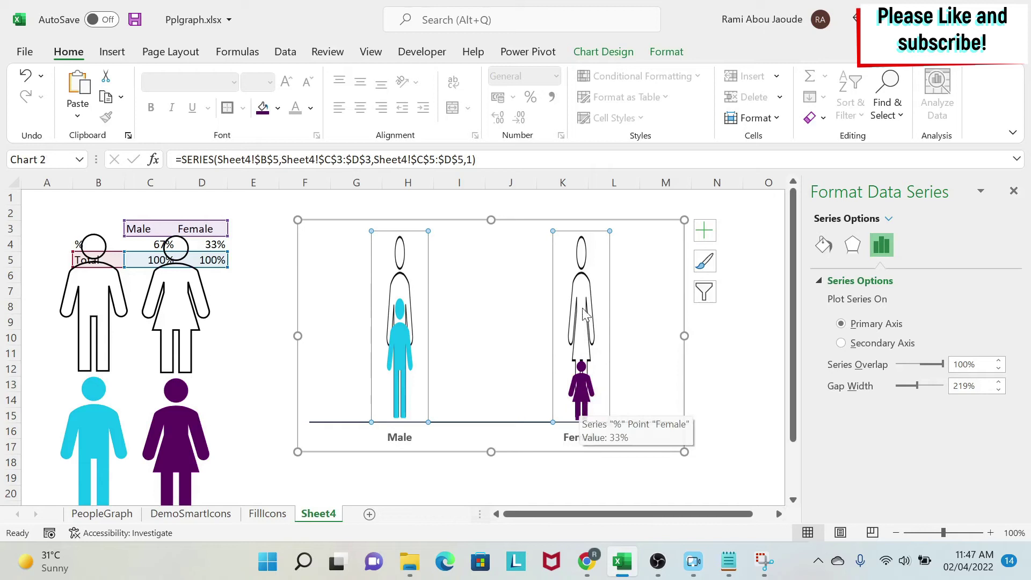
pyautogui.click(710, 381)
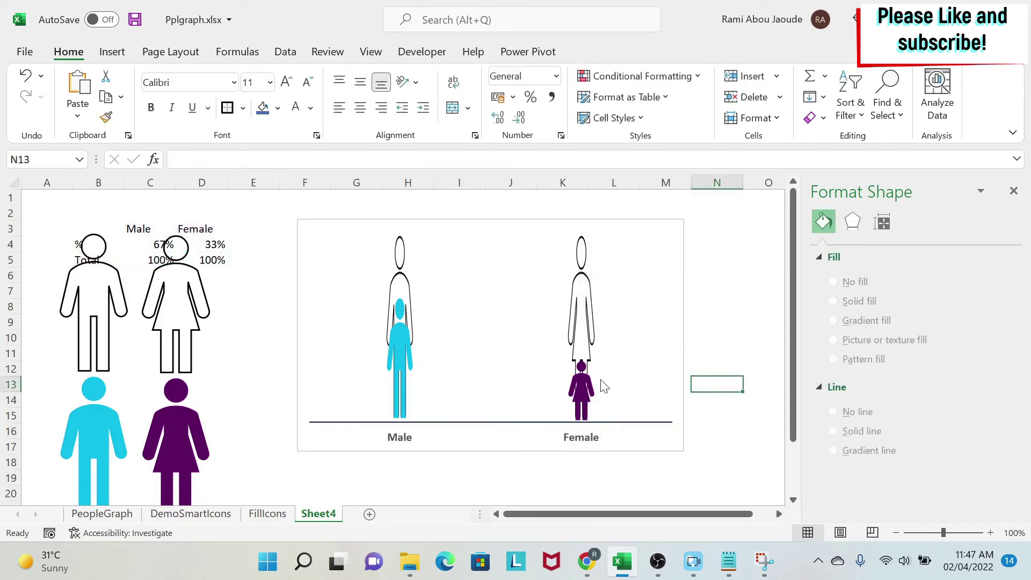
# Step: Set the purple woman and cyan man picture fills to Stack and Scale
pyautogui.click(588, 393)
pyautogui.click(588, 393)
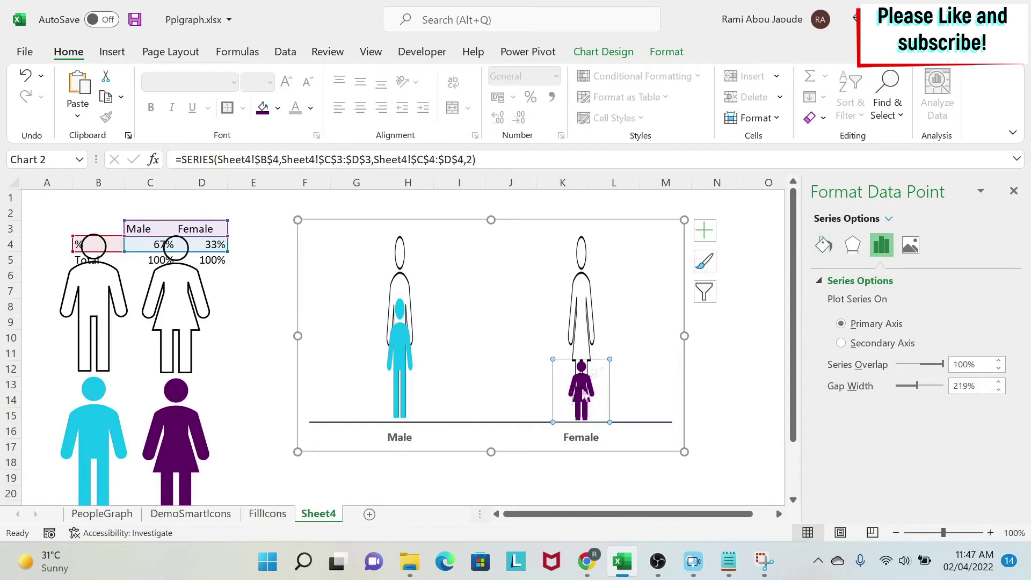
pyautogui.click(825, 245)
pyautogui.scroll(-4, 895, 364)
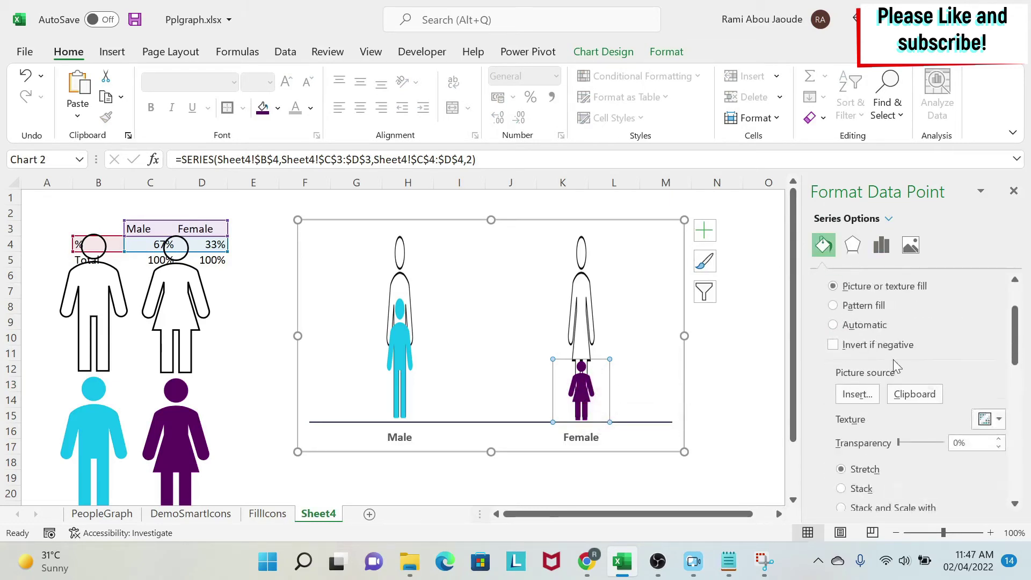
pyautogui.scroll(-2, 894, 359)
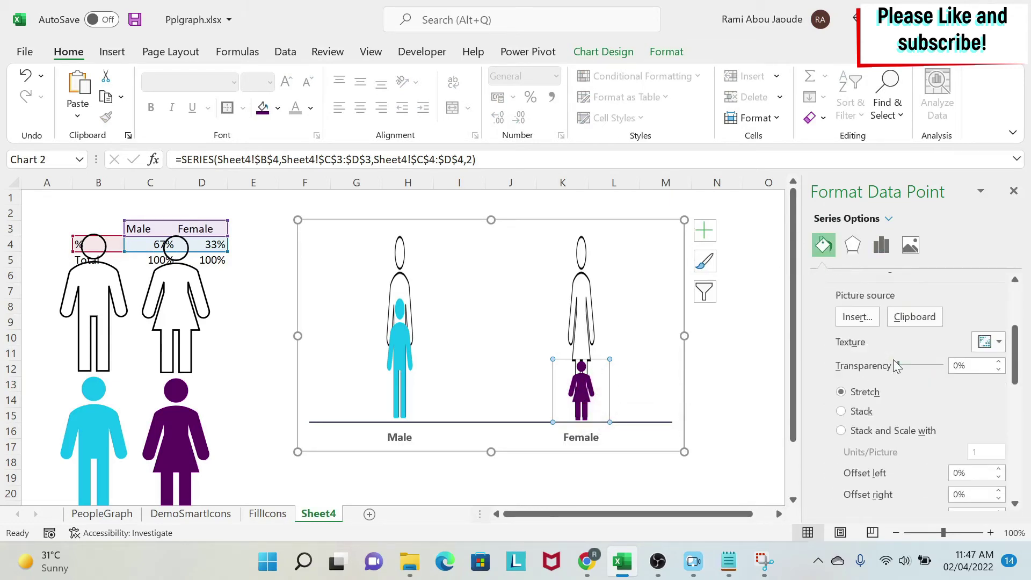
pyautogui.click(858, 435)
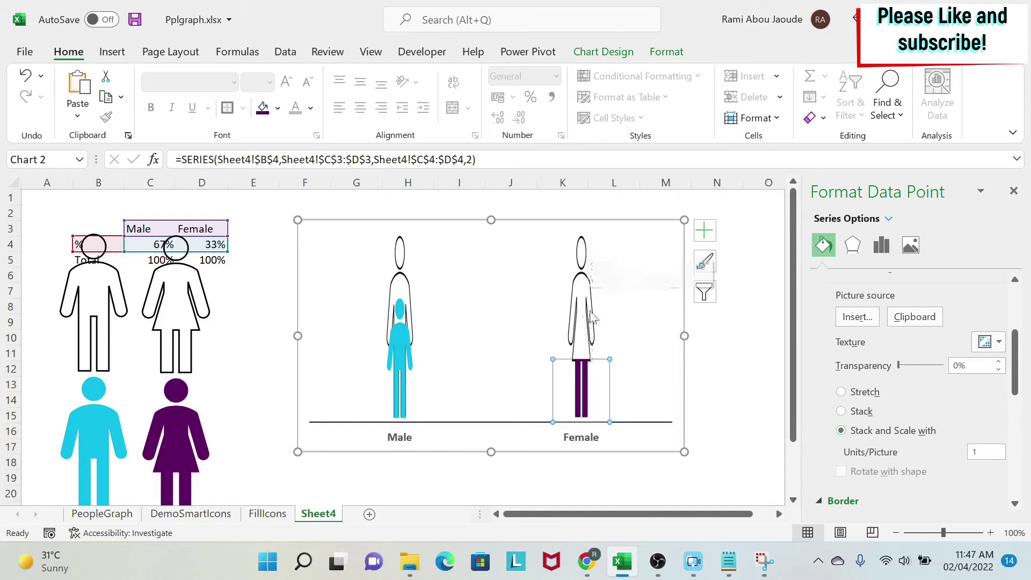
pyautogui.click(398, 351)
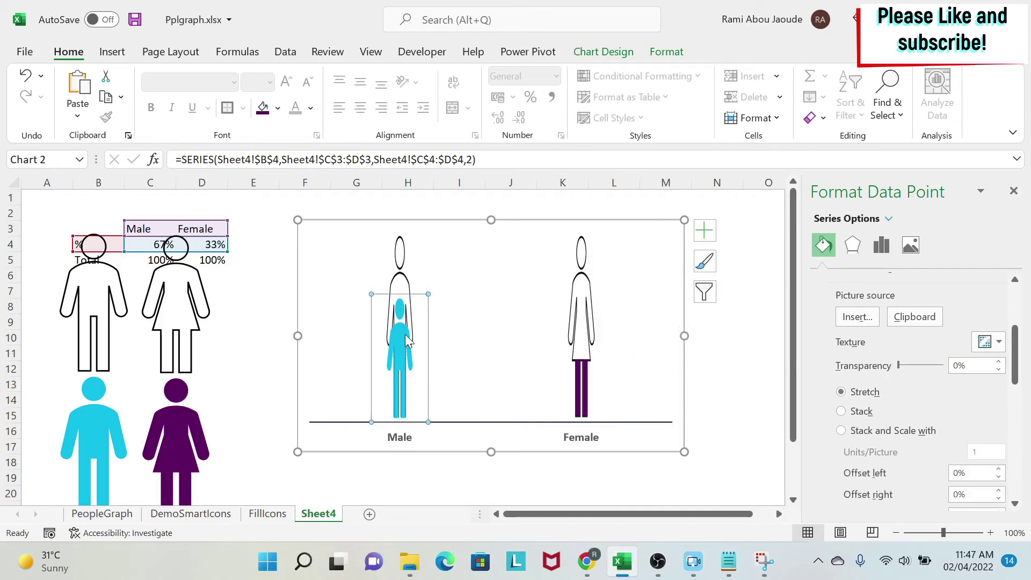
pyautogui.click(857, 433)
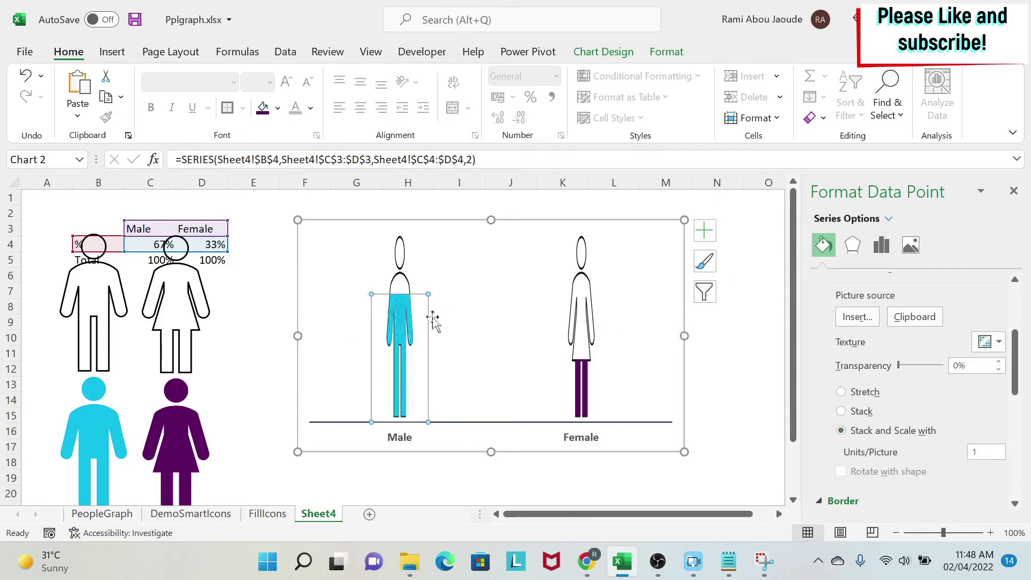
# Step: Reduce the outline figure series' gap width to 0%
pyautogui.moveTo(419, 345)
pyautogui.click(401, 263)
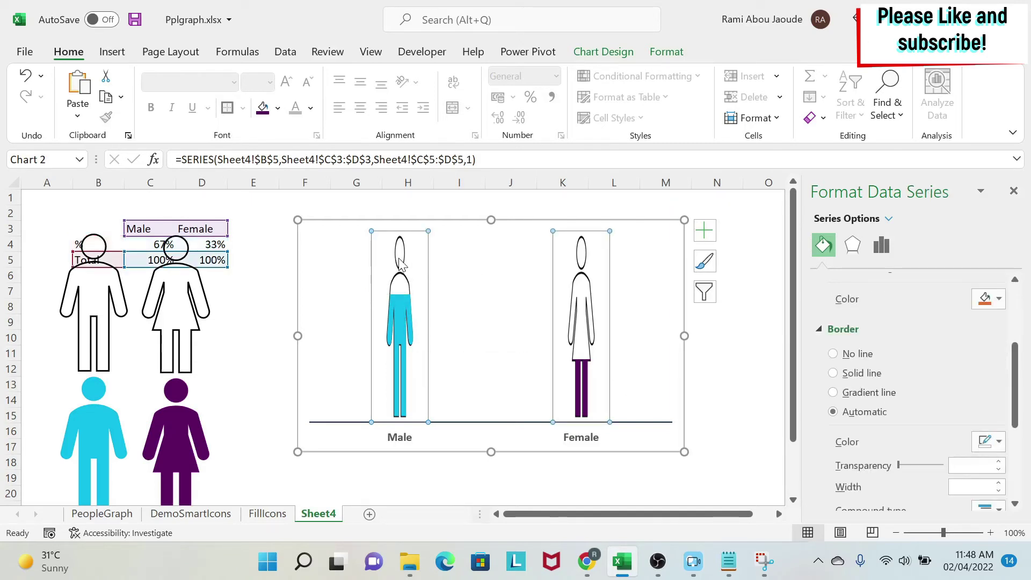
pyautogui.click(881, 245)
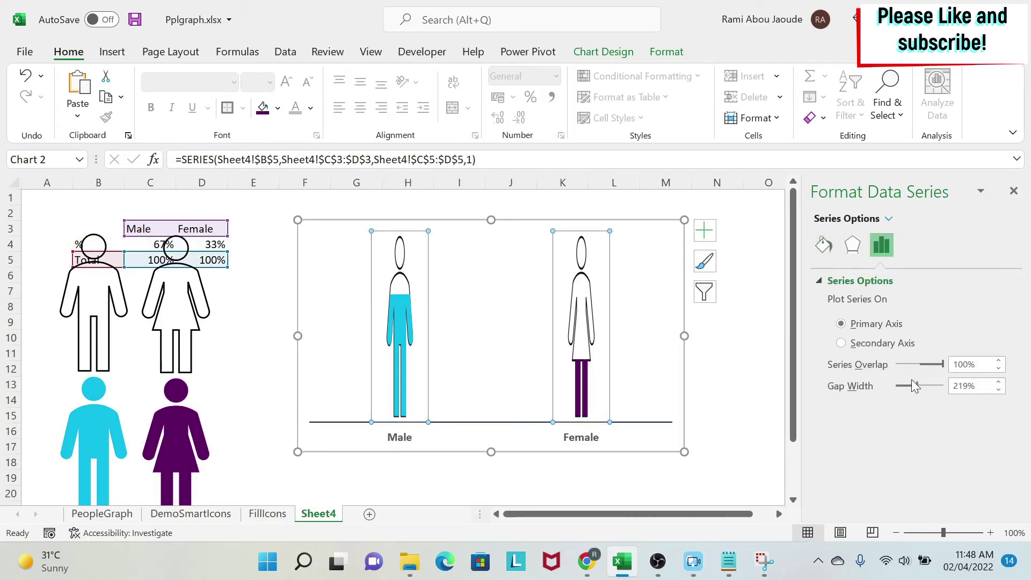
pyautogui.moveTo(918, 386); pyautogui.dragTo(896, 388)
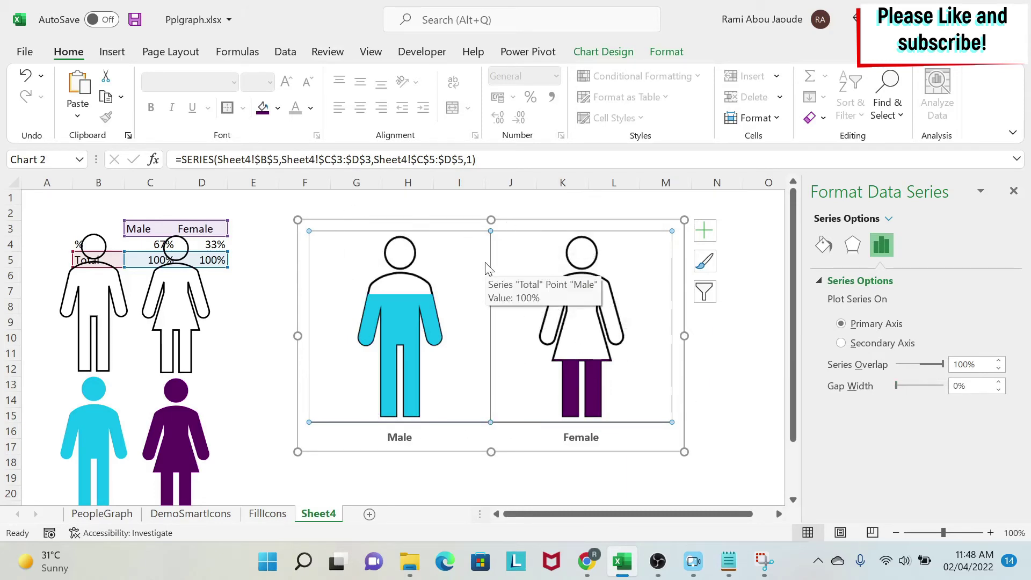
pyautogui.click(730, 364)
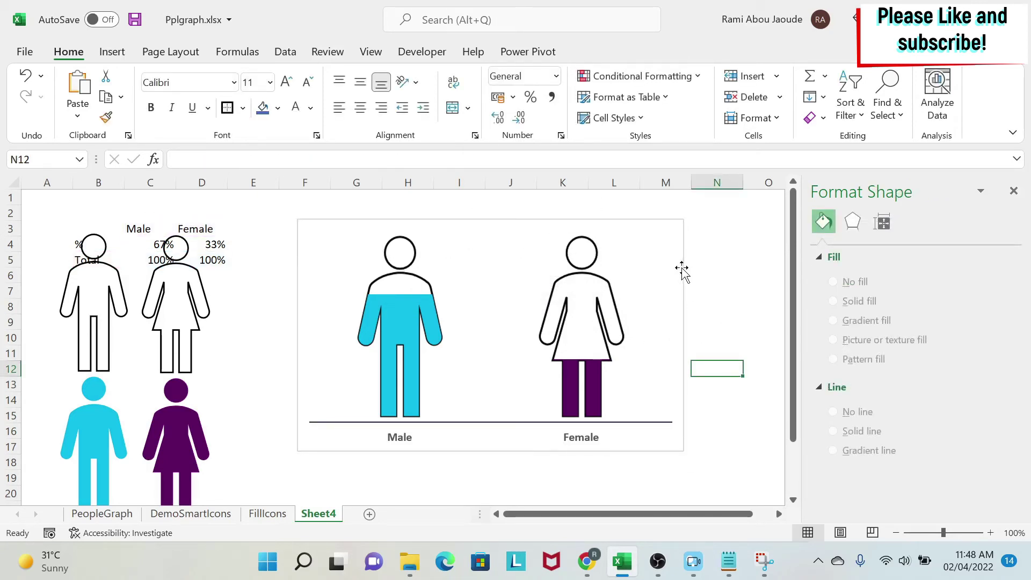
# Step: Set the chart area border to No line
pyautogui.click(681, 270)
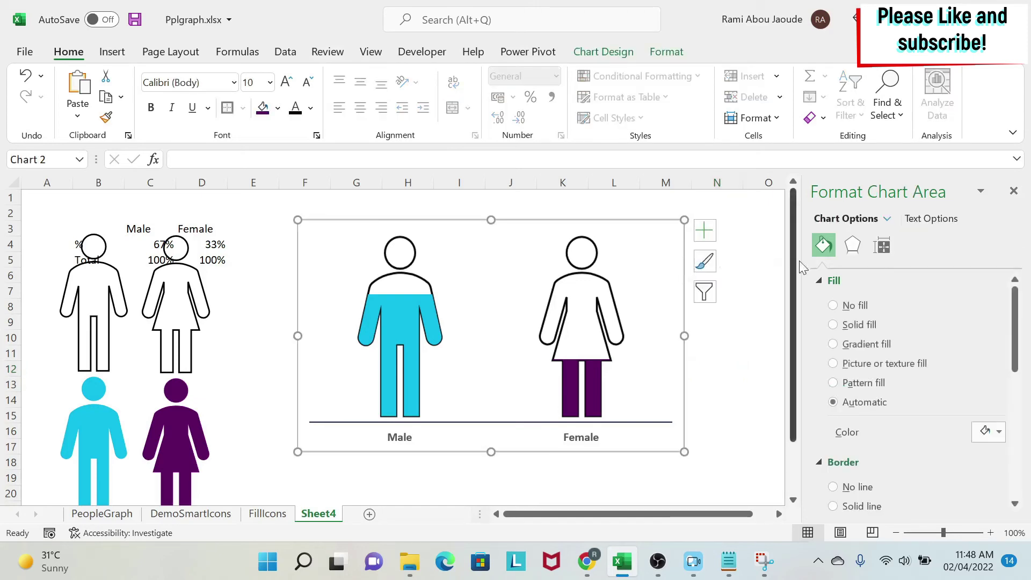
pyautogui.scroll(-3, 884, 417)
pyautogui.click(857, 409)
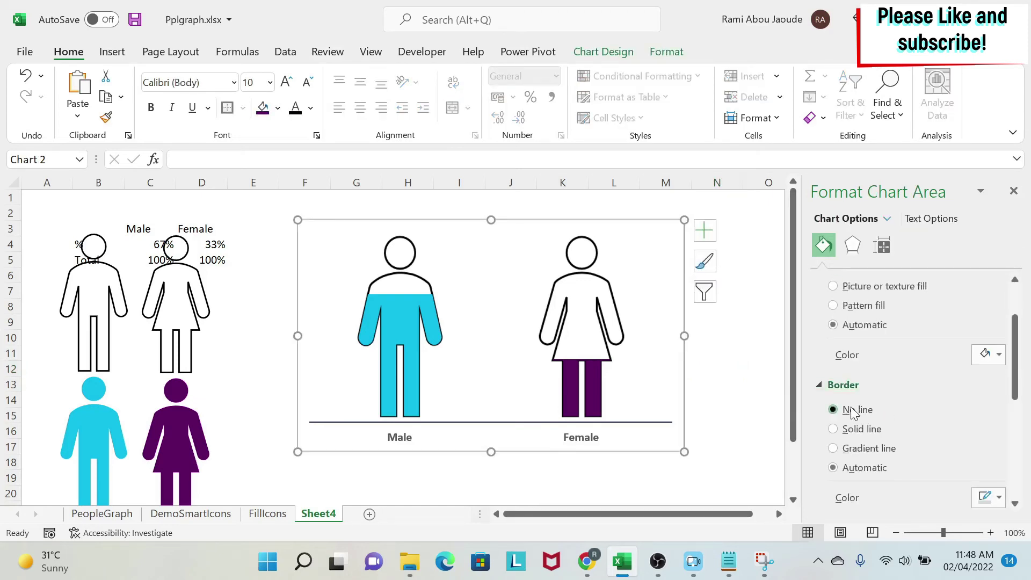
pyautogui.click(736, 363)
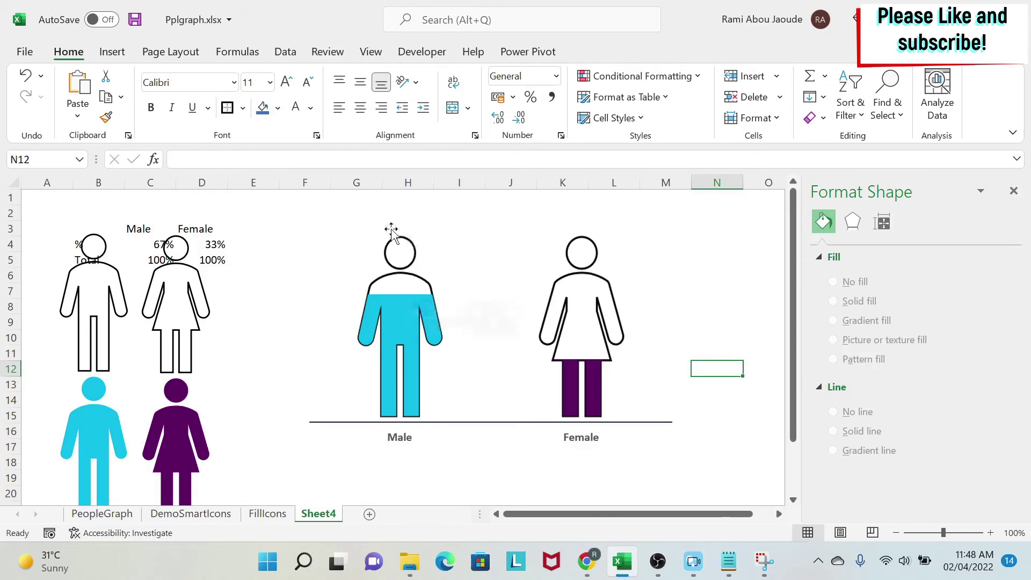
pyautogui.click(397, 252)
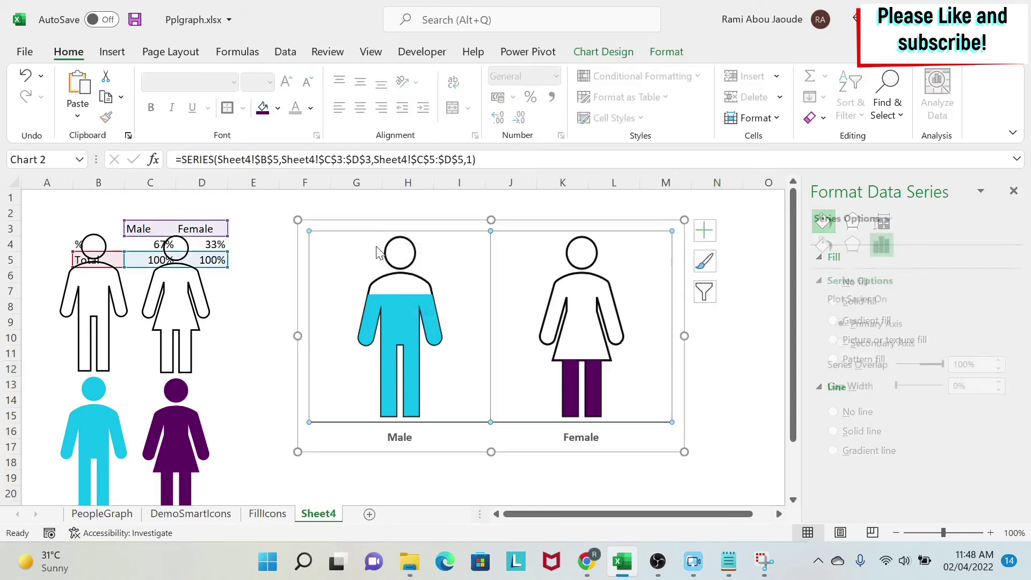
# Step: Turn on chart data labels so 100% shows above the man and woman, legend left off
pyautogui.click(397, 251)
pyautogui.click(556, 252)
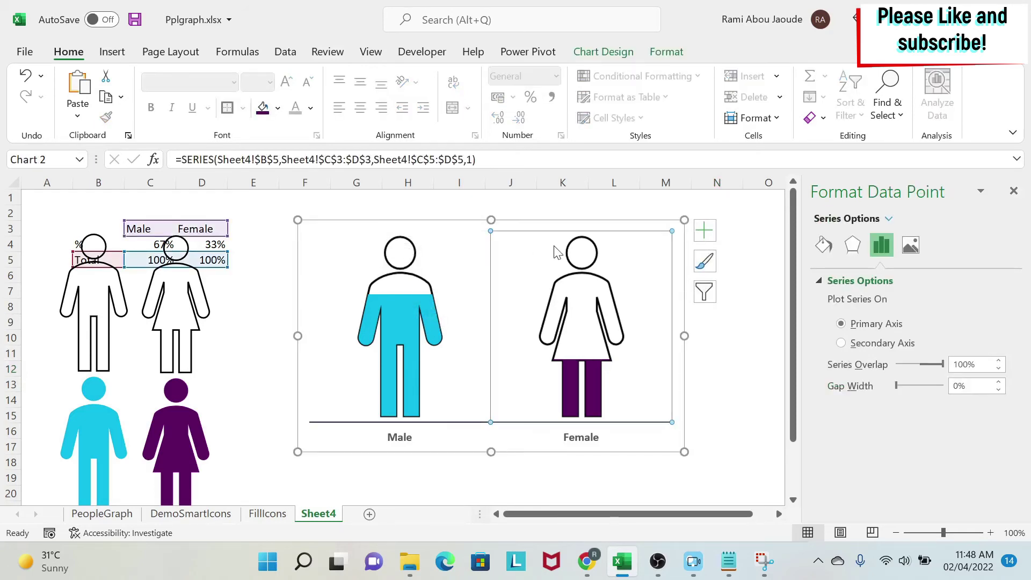
pyautogui.click(360, 210)
pyautogui.click(406, 257)
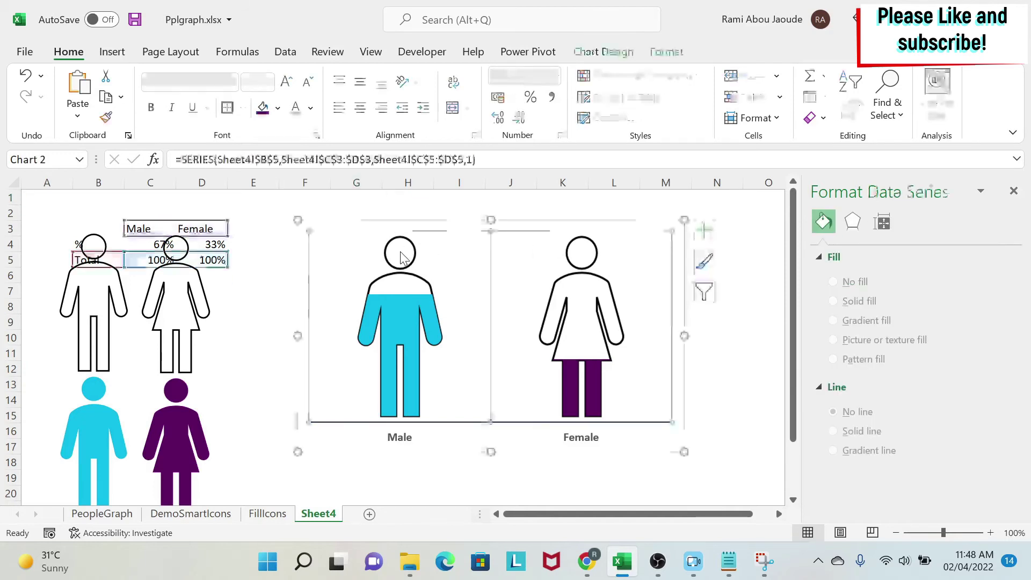
pyautogui.click(705, 231)
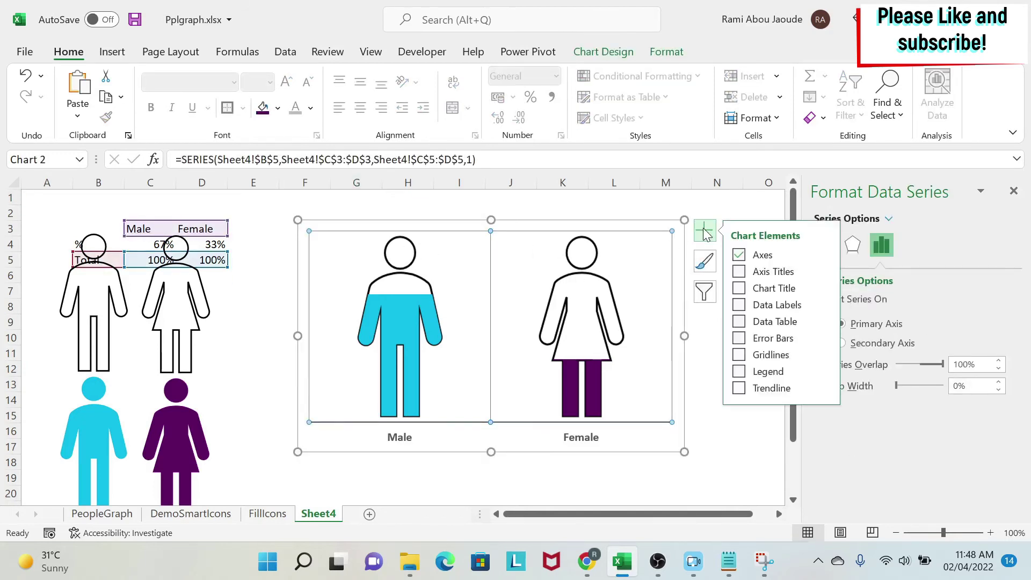
pyautogui.click(740, 306)
pyautogui.click(739, 371)
pyautogui.click(739, 371)
pyautogui.click(730, 461)
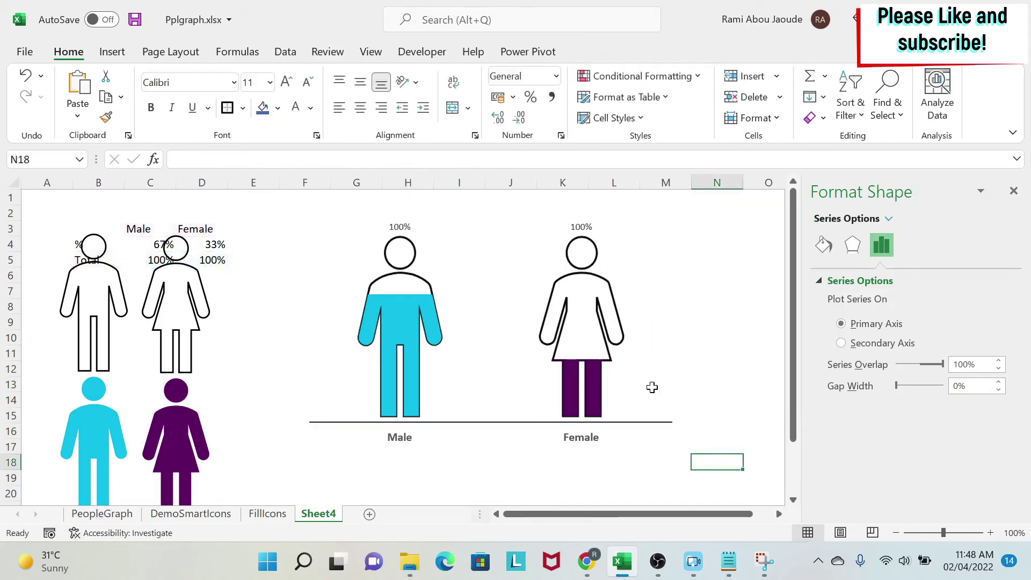
pyautogui.moveTo(390, 320)
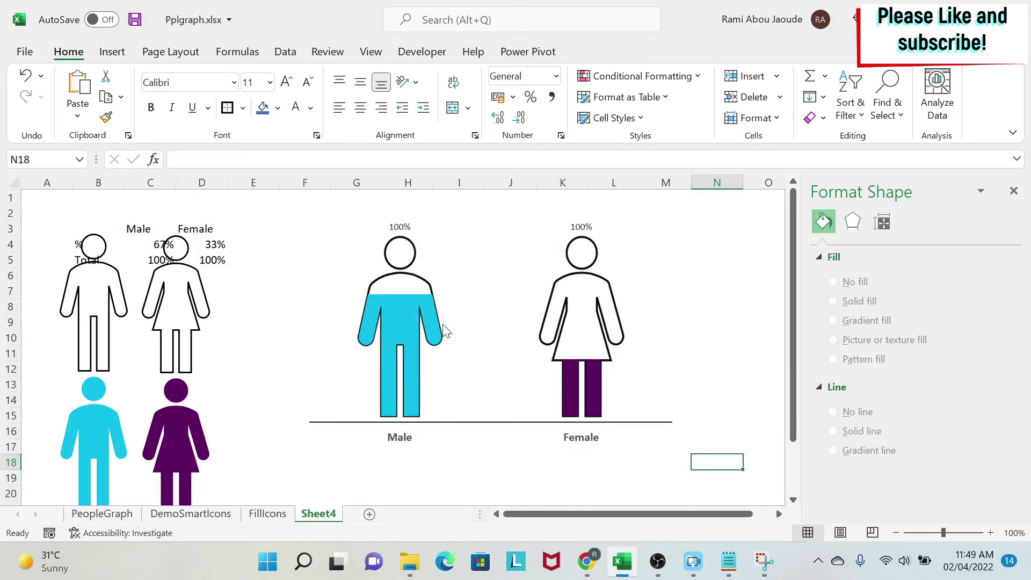
# Step: Select the 100% data labels and enable Value From Cells
pyautogui.click(391, 260)
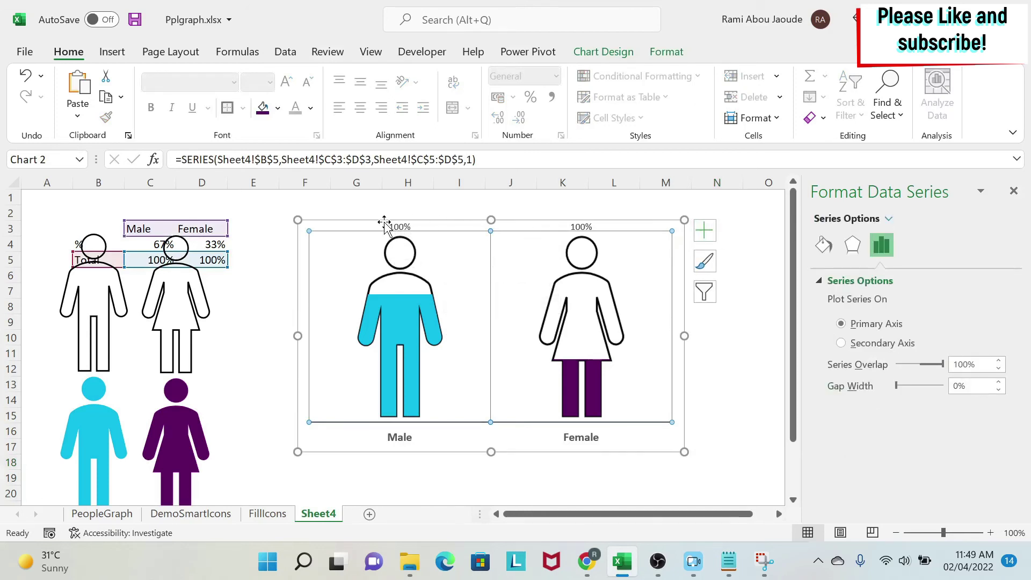
pyautogui.click(394, 226)
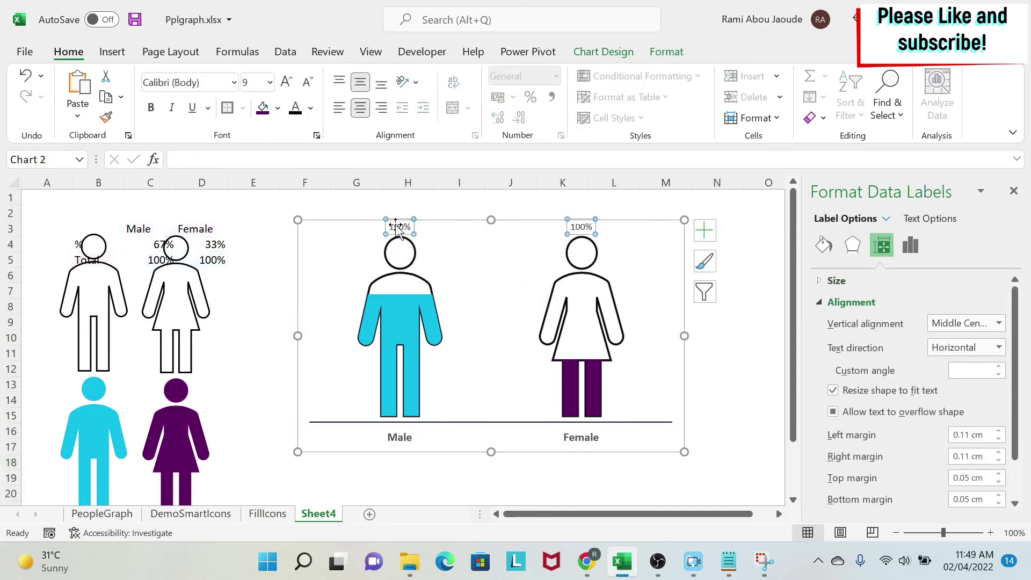
pyautogui.click(912, 249)
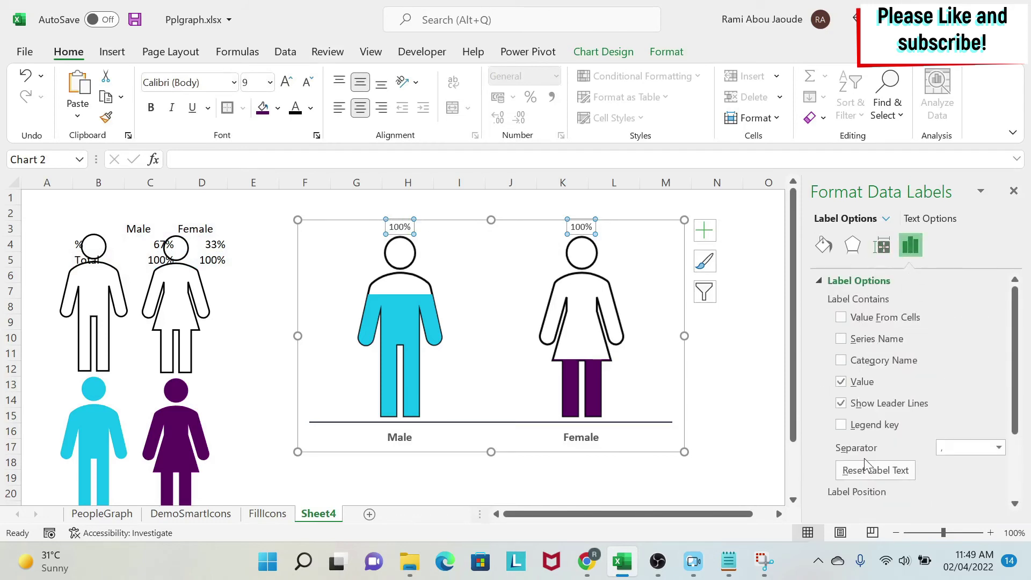
pyautogui.click(841, 318)
# Step: Use C4:D4 as the label range and untick Value so labels read 67% and 33%
pyautogui.click(708, 245)
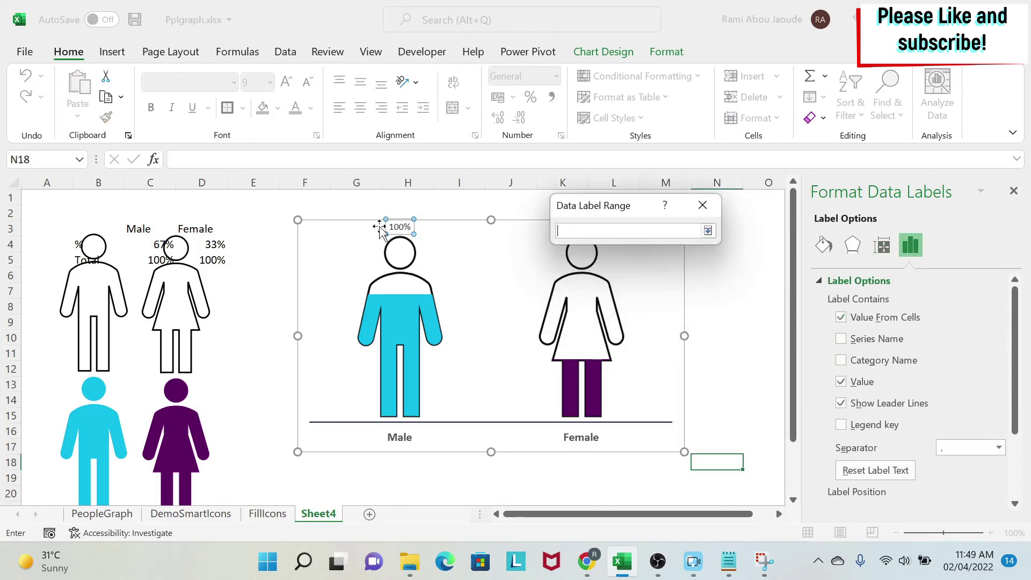
pyautogui.click(263, 299)
pyautogui.press('Left')
pyautogui.press('Up')
pyautogui.press('Up')
pyautogui.press('Up')
pyautogui.press('Up')
pyautogui.press('Left')
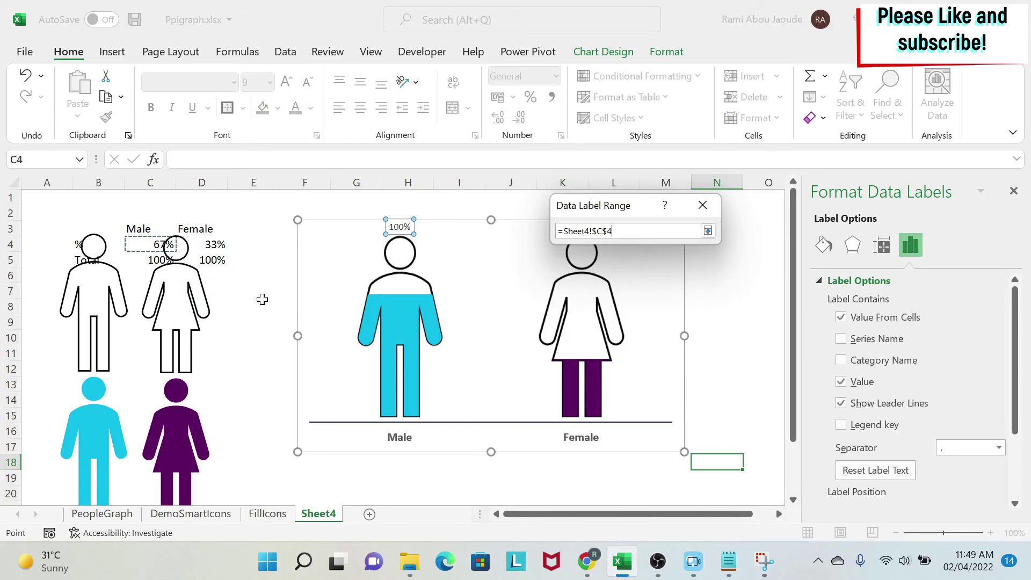
pyautogui.hotkey('shift', 'Right')
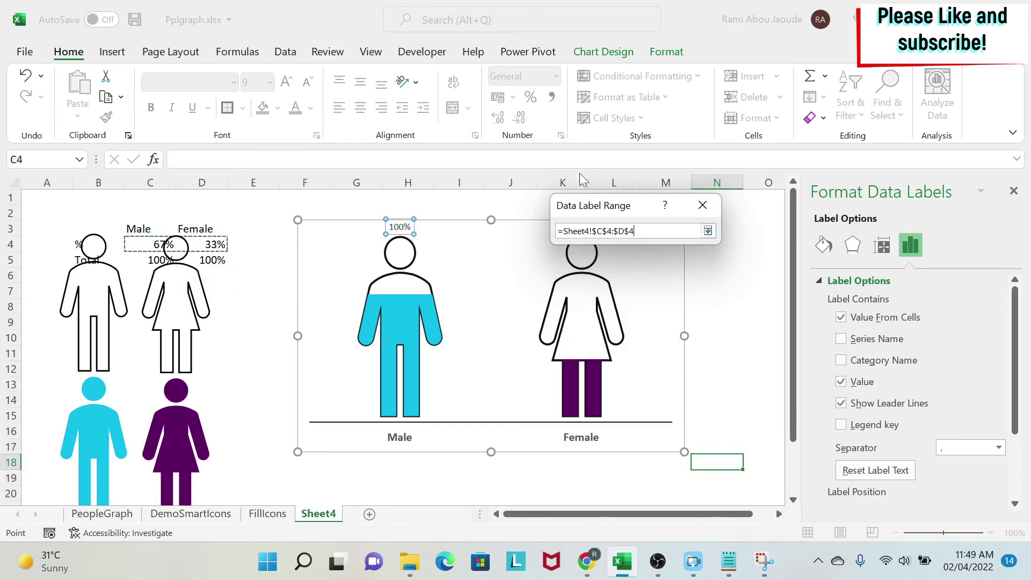
pyautogui.click(708, 231)
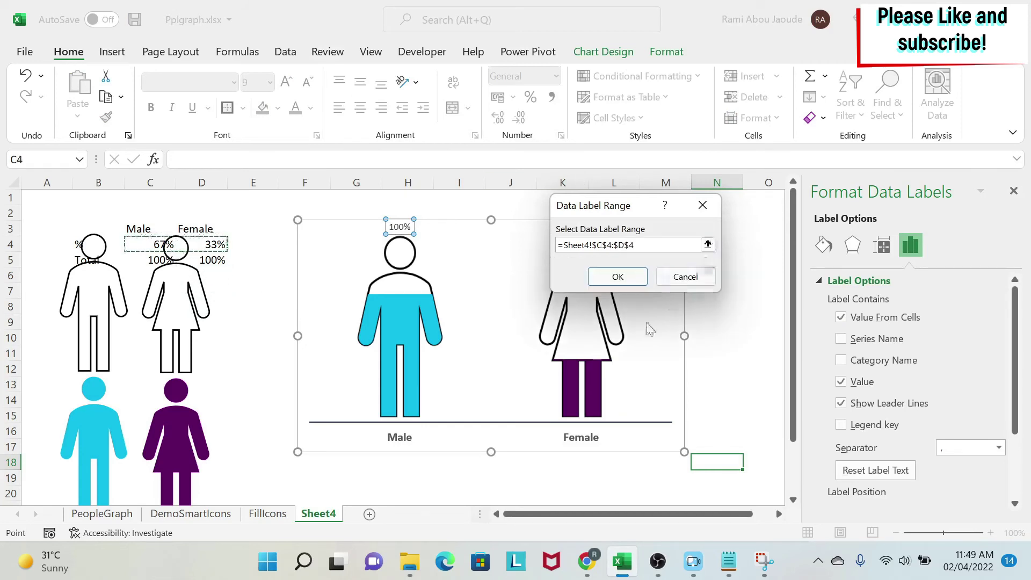
pyautogui.click(616, 278)
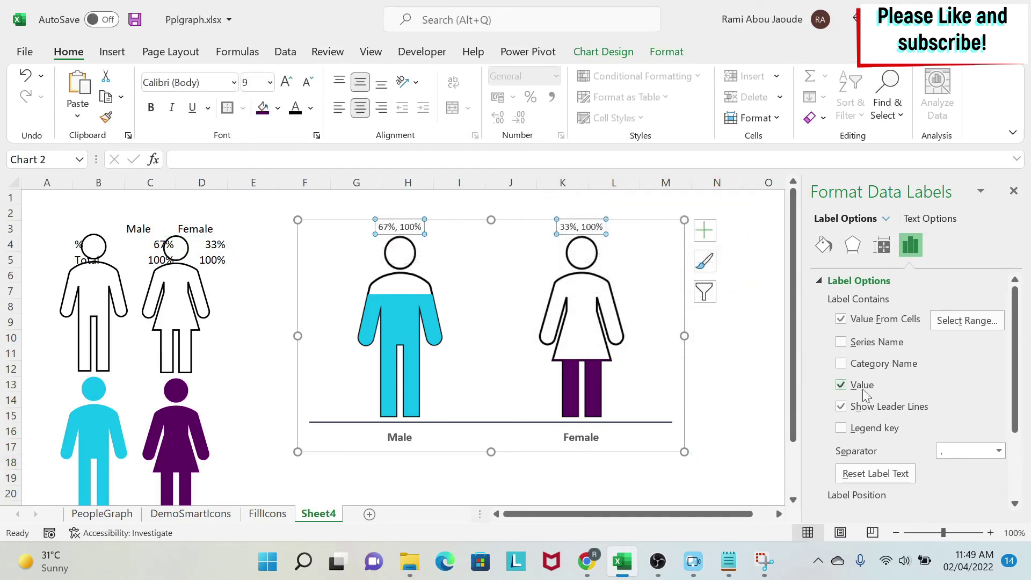
pyautogui.click(841, 385)
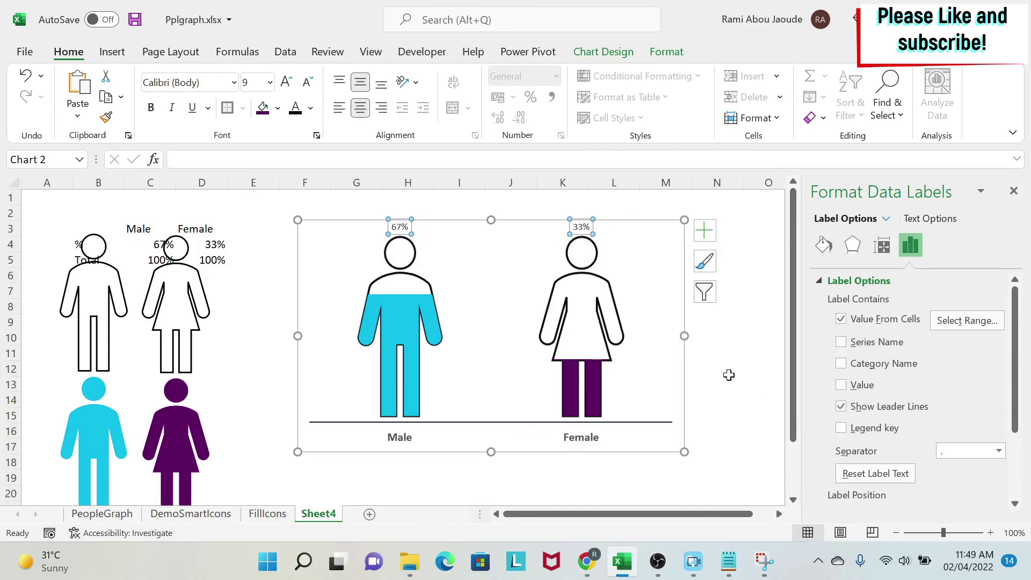
# Step: Make the 67% and 33% labels bold Aharoni at size 16
pyautogui.click(288, 83)
pyautogui.click(288, 82)
pyautogui.click(288, 82)
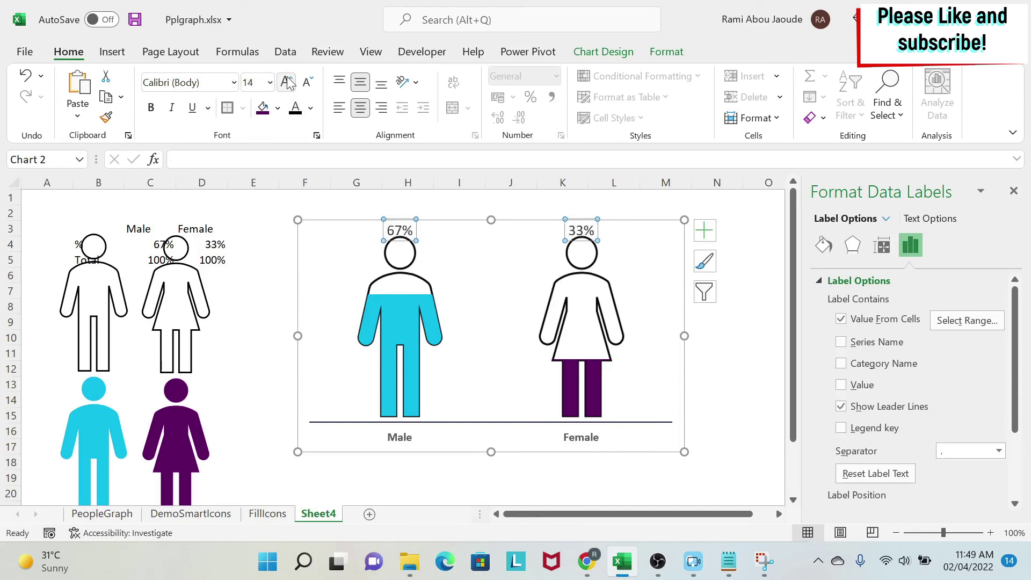
pyautogui.click(150, 110)
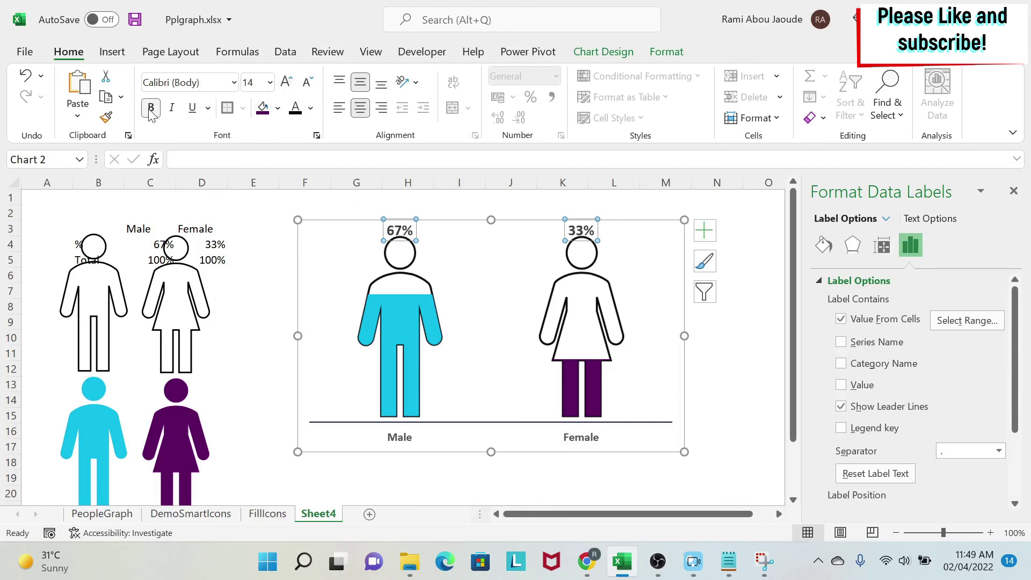
pyautogui.click(235, 82)
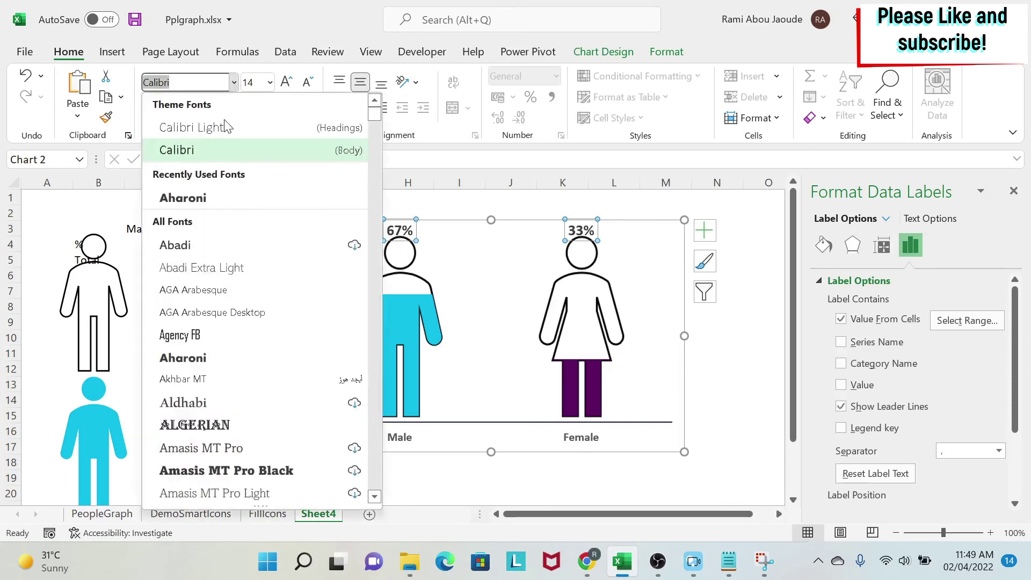
pyautogui.click(235, 198)
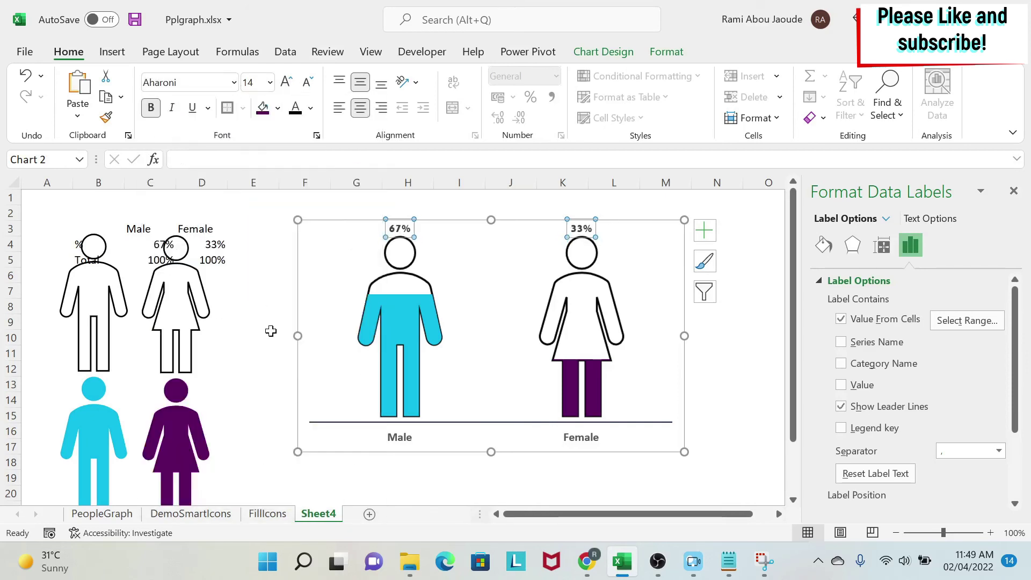
pyautogui.click(286, 84)
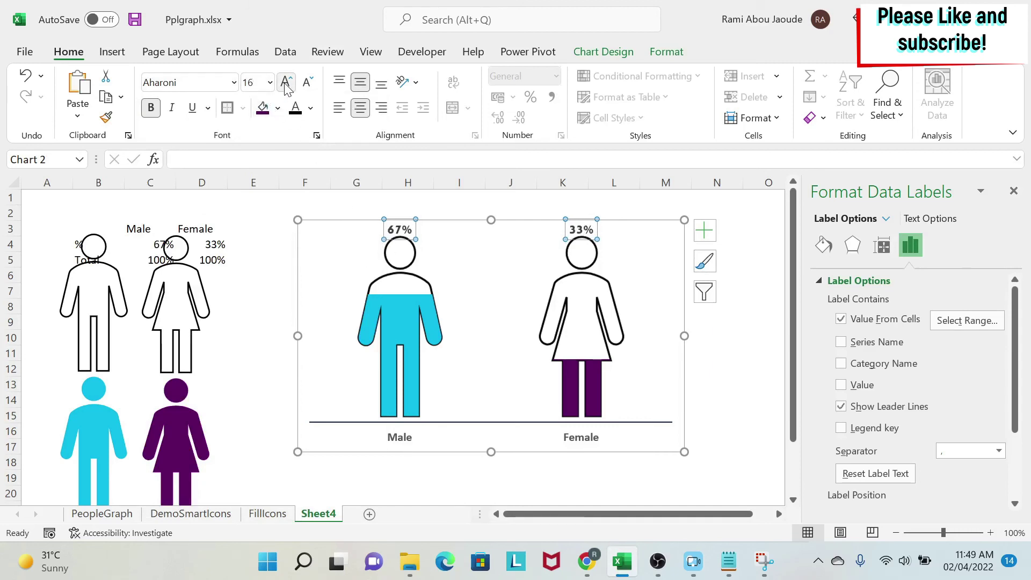
pyautogui.click(275, 270)
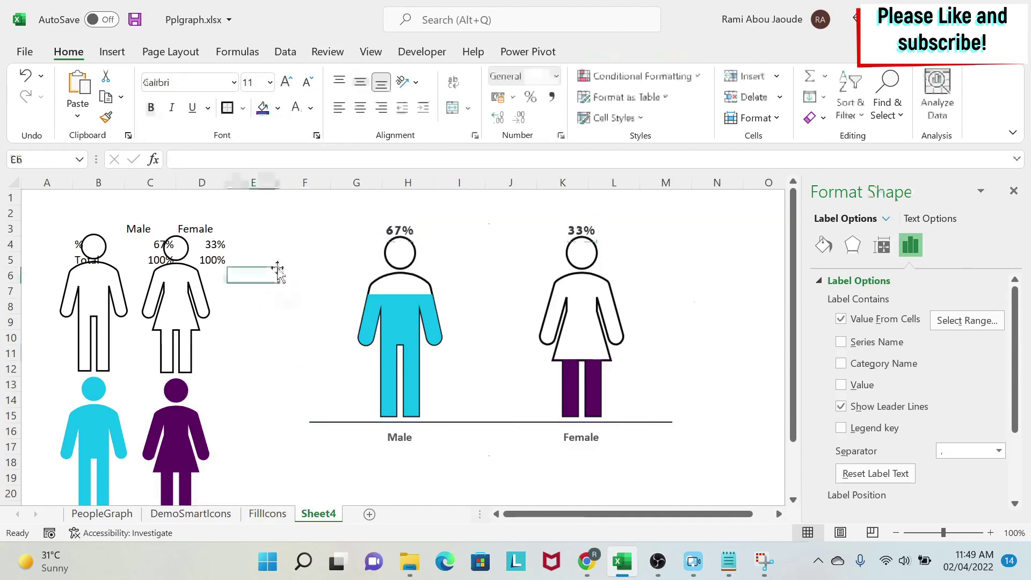
# Step: Remove the four spare person icons (outline and coloured man and woman) beside the table
pyautogui.click(208, 307)
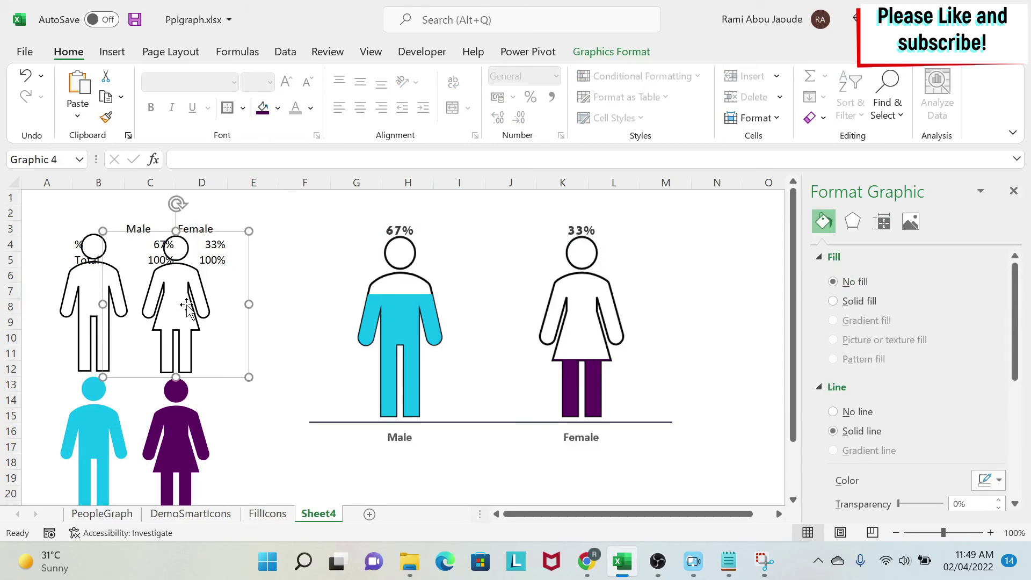
pyautogui.hotkey('ctrl', 'x')
pyautogui.click(93, 308)
pyautogui.hotkey('ctrl', 'x')
pyautogui.click(156, 424)
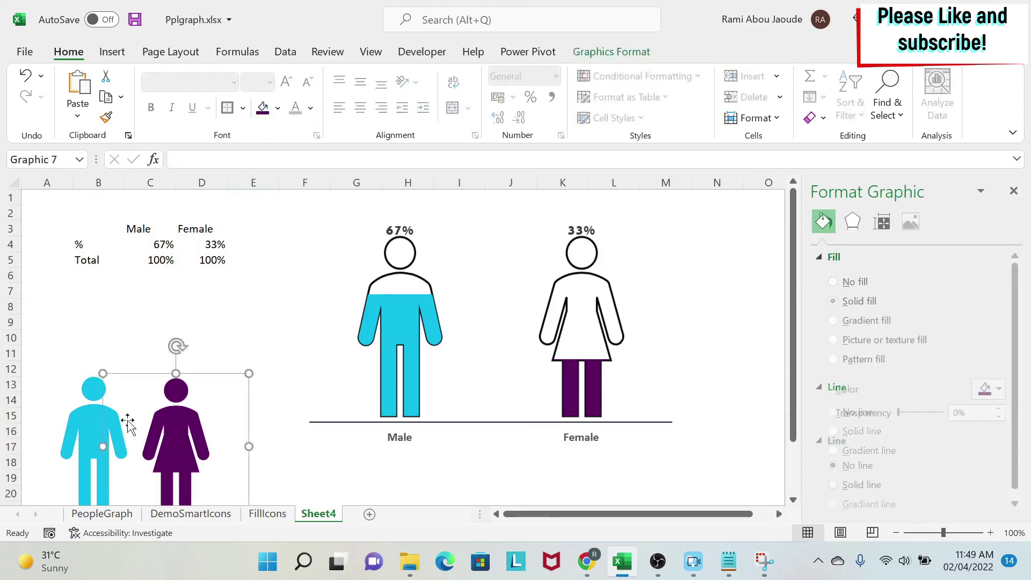
pyautogui.hotkey('ctrl', 'x')
pyautogui.click(95, 424)
pyautogui.hotkey('ctrl', 'x')
# Step: Hide the data table B3:D5 by giving its text a white font color
pyautogui.click(204, 305)
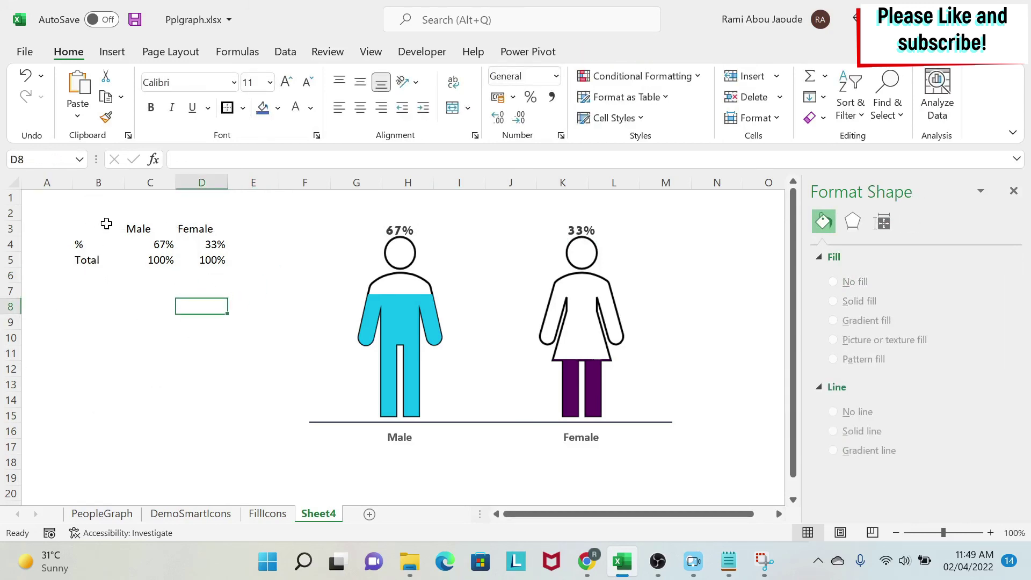
pyautogui.moveTo(74, 226); pyautogui.dragTo(204, 260)
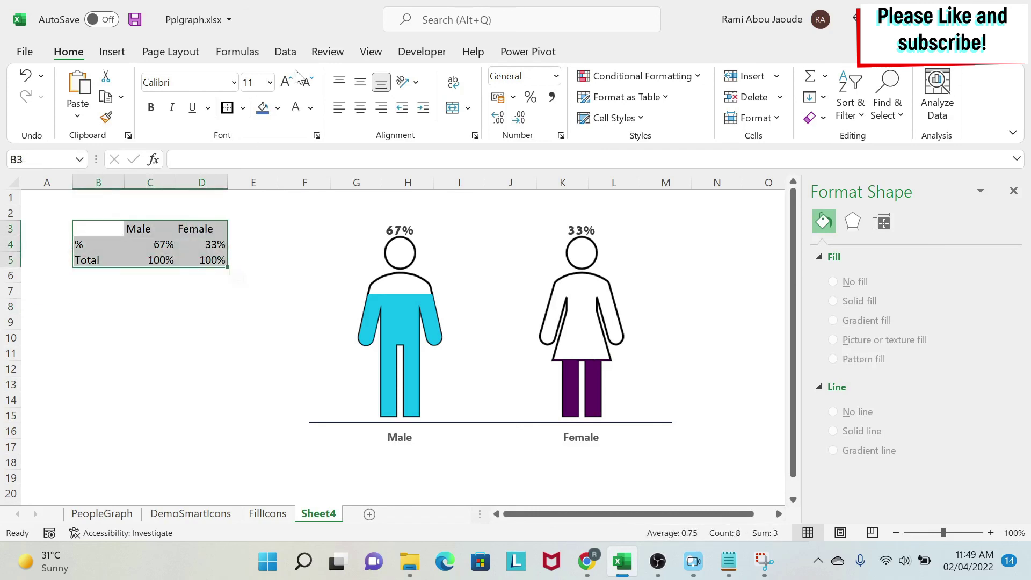
pyautogui.click(296, 109)
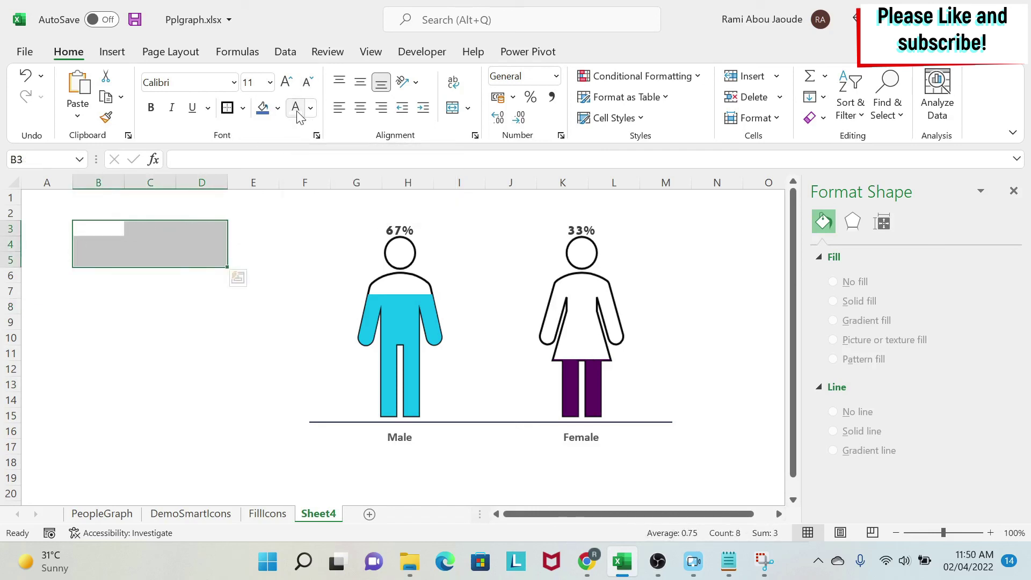
# Step: Enter 34% as the male share in cell C4
pyautogui.click(212, 247)
pyautogui.press('Left')
pyautogui.press('Up')
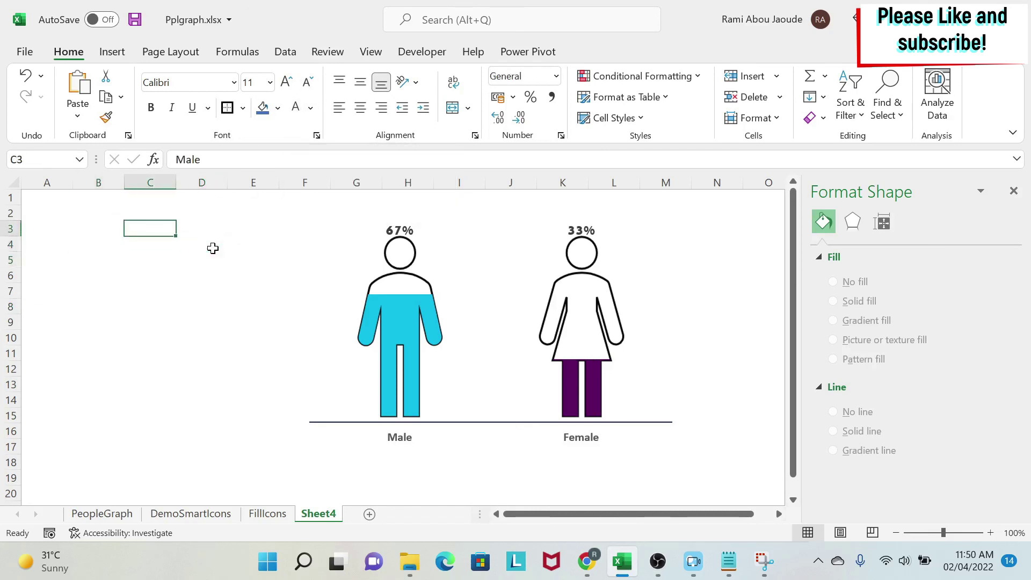
pyautogui.press('Right')
pyautogui.press('Left')
pyautogui.press('Down')
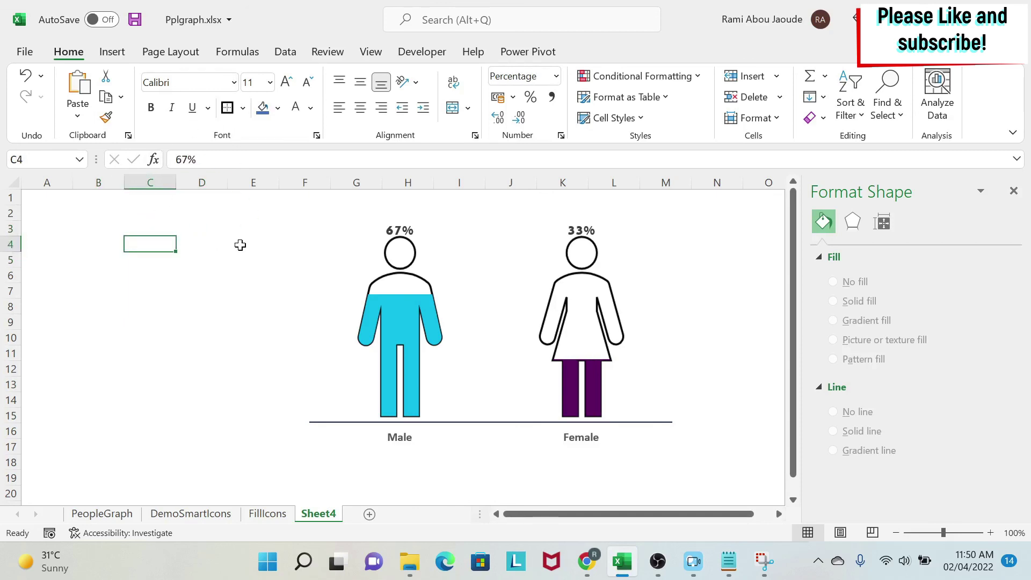
pyautogui.press('Down')
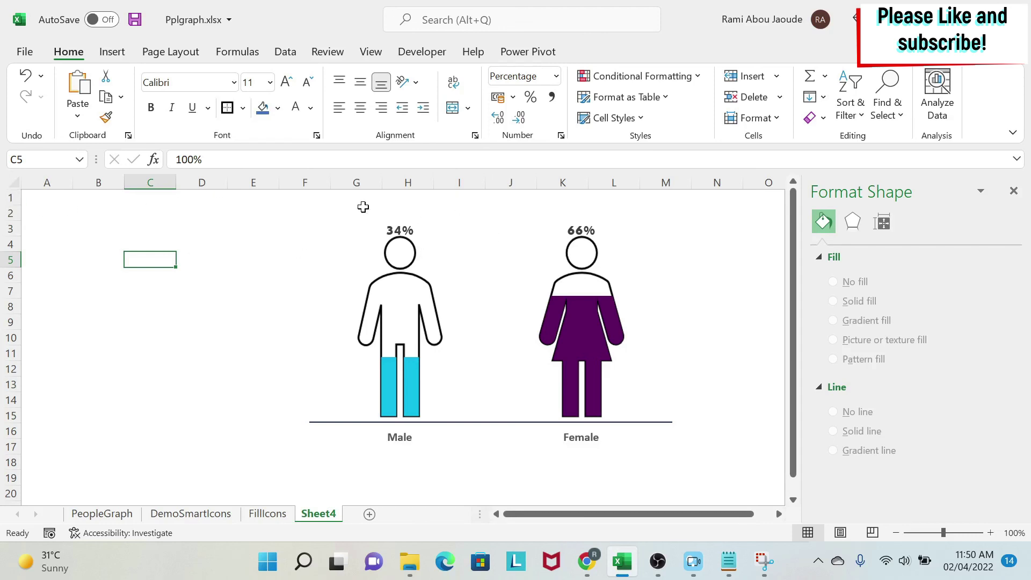
pyautogui.click(342, 210)
# Step: Put an outside border around cells F2:M18 behind the chart
pyautogui.moveTo(308, 212); pyautogui.dragTo(689, 465)
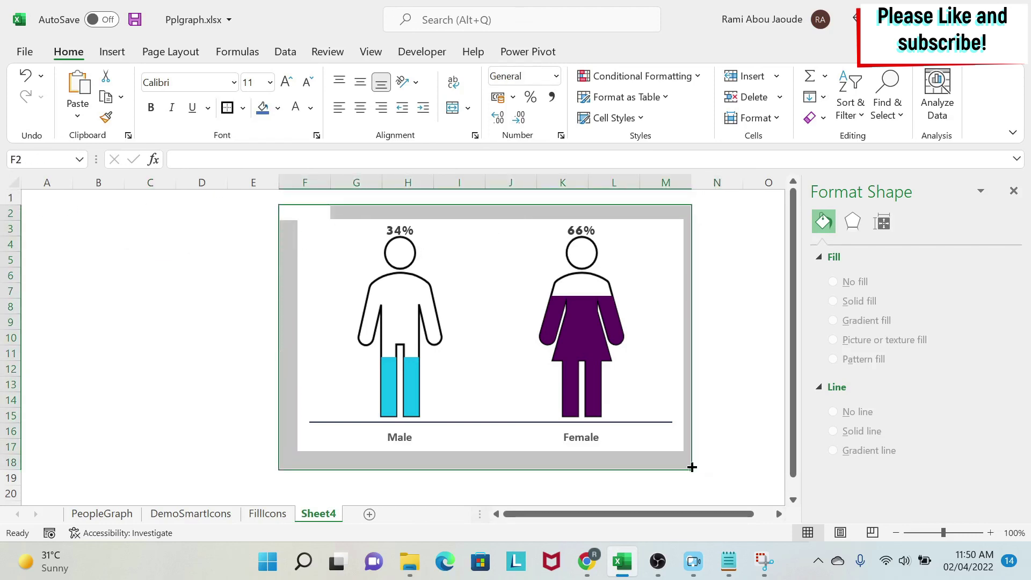
pyautogui.click(188, 308)
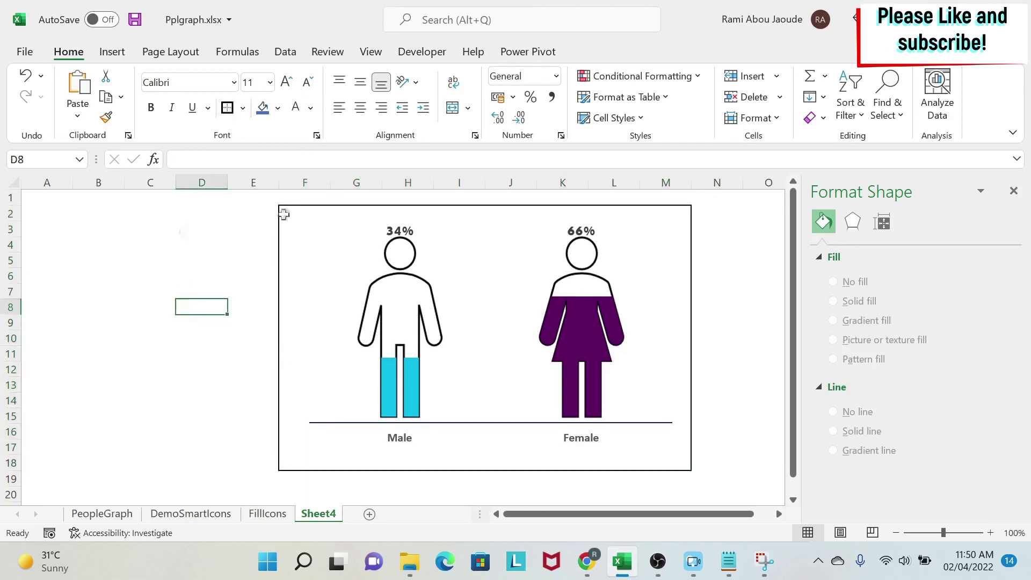
pyautogui.moveTo(284, 211); pyautogui.dragTo(674, 463)
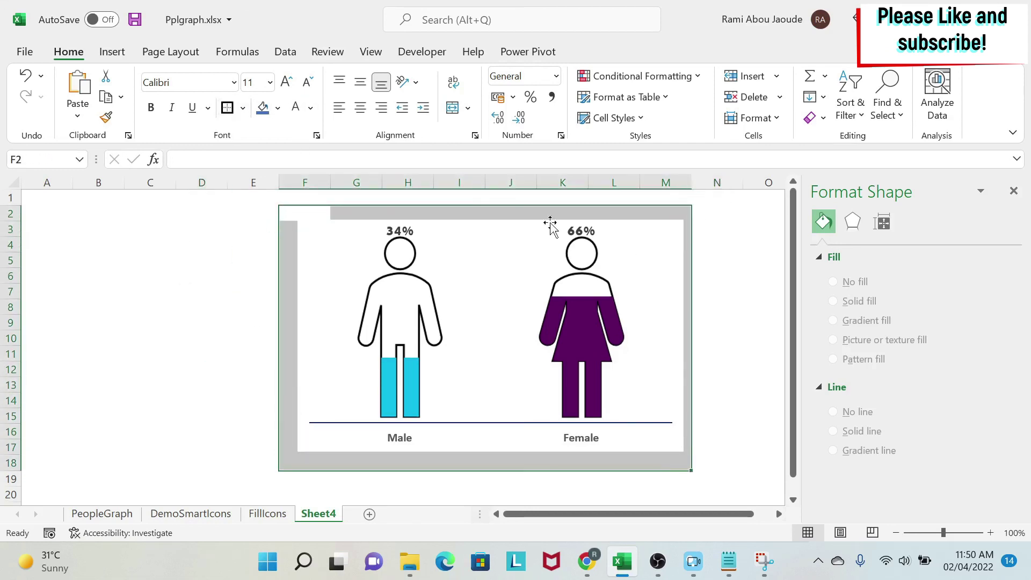
# Step: Switch to Page Break Preview, extending the page below row 18 and starting at column E
pyautogui.click(362, 54)
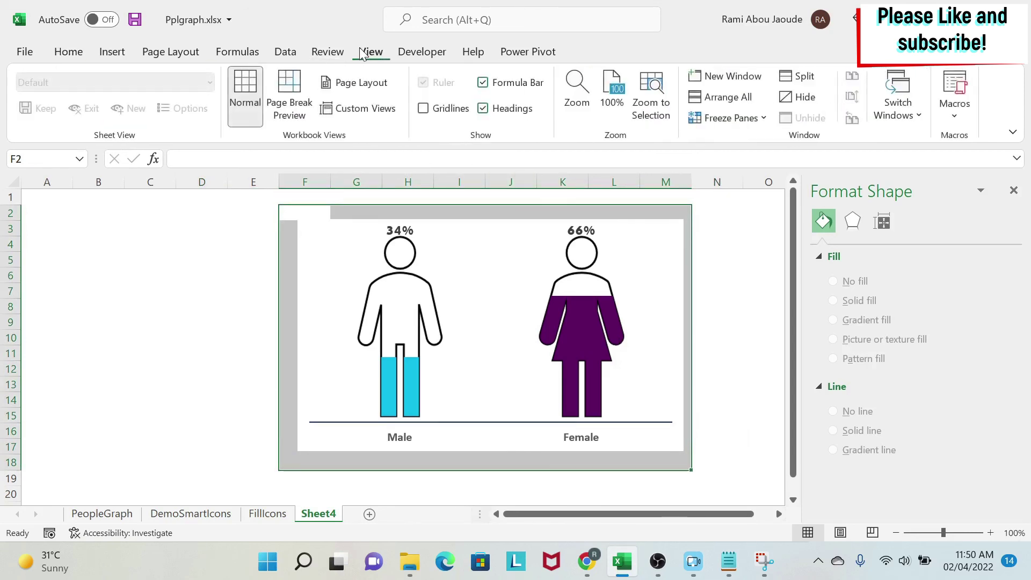
pyautogui.click(283, 90)
pyautogui.click(216, 400)
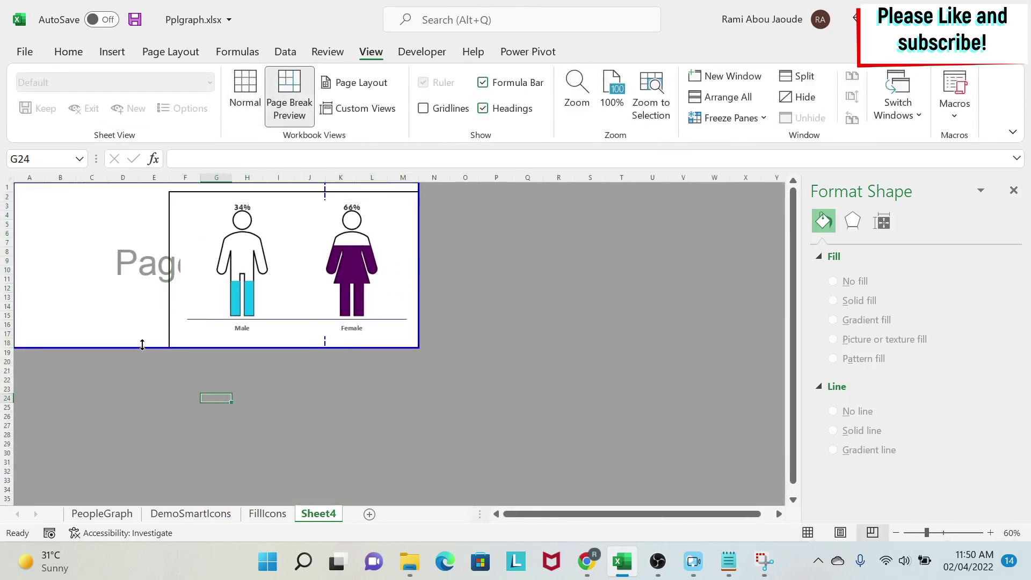
pyautogui.moveTo(142, 350); pyautogui.dragTo(139, 363)
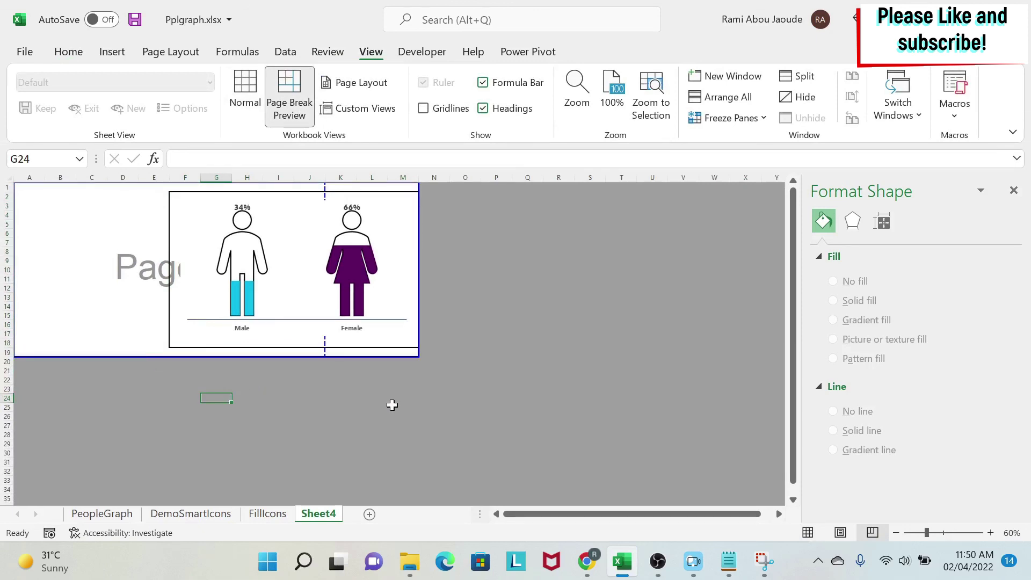
pyautogui.moveTo(15, 247); pyautogui.dragTo(139, 244)
pyautogui.click(496, 278)
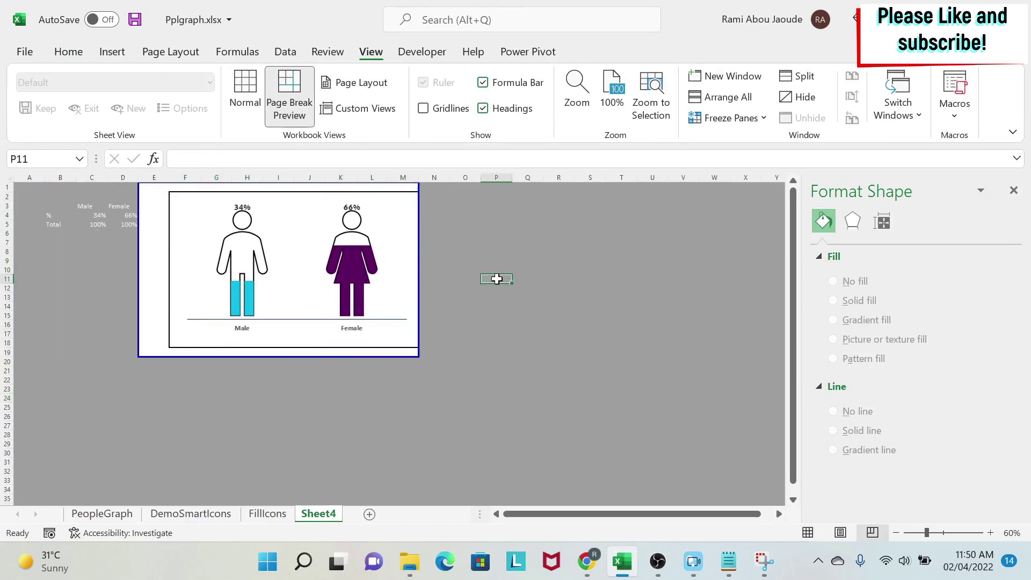
# Step: Widen the print page to the right so it frames the chart
pyautogui.click(104, 258)
pyautogui.scroll(2, 271, 256)
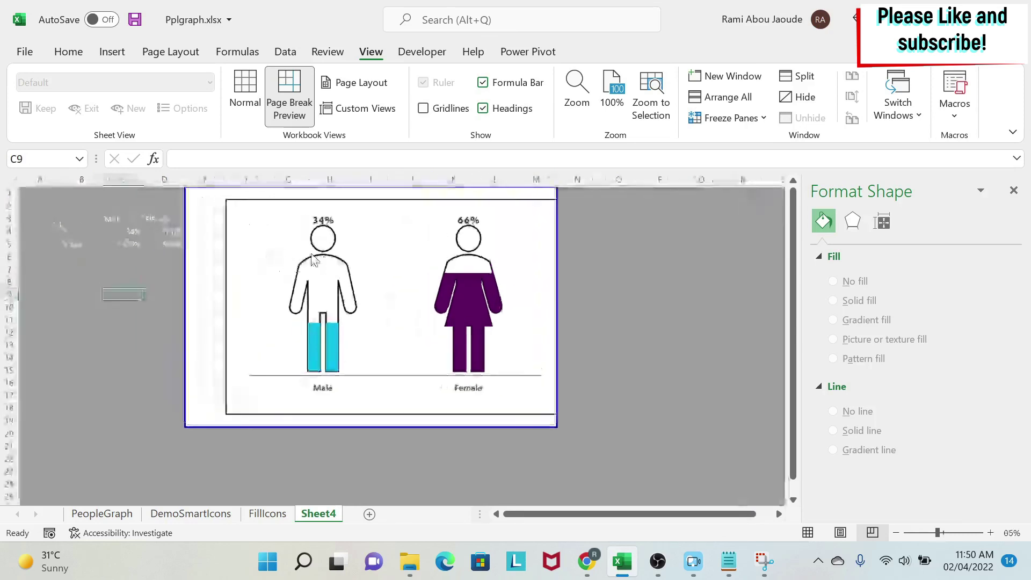
pyautogui.moveTo(596, 235); pyautogui.dragTo(636, 235)
pyautogui.click(737, 290)
pyautogui.scroll(1, 353, 283)
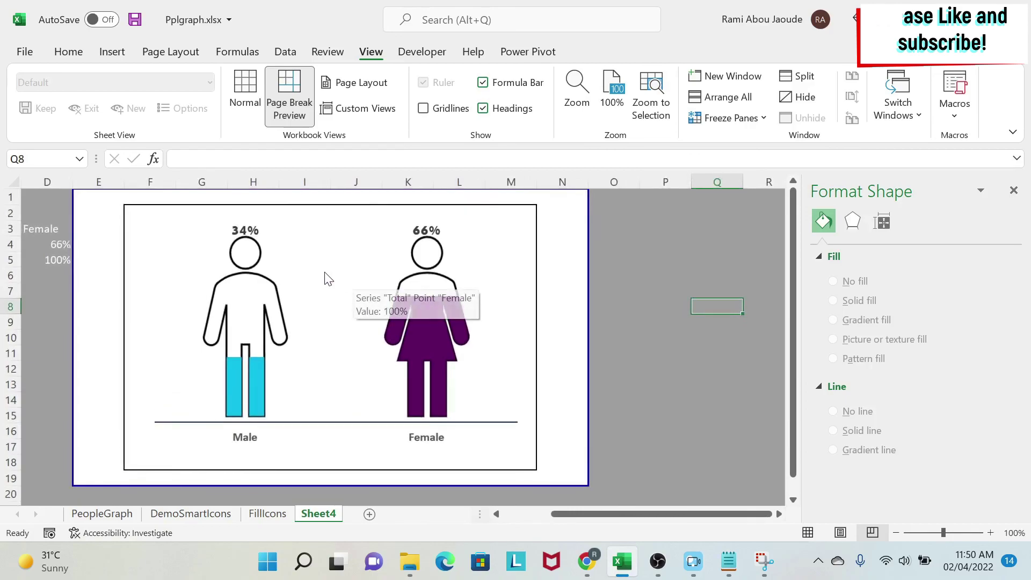